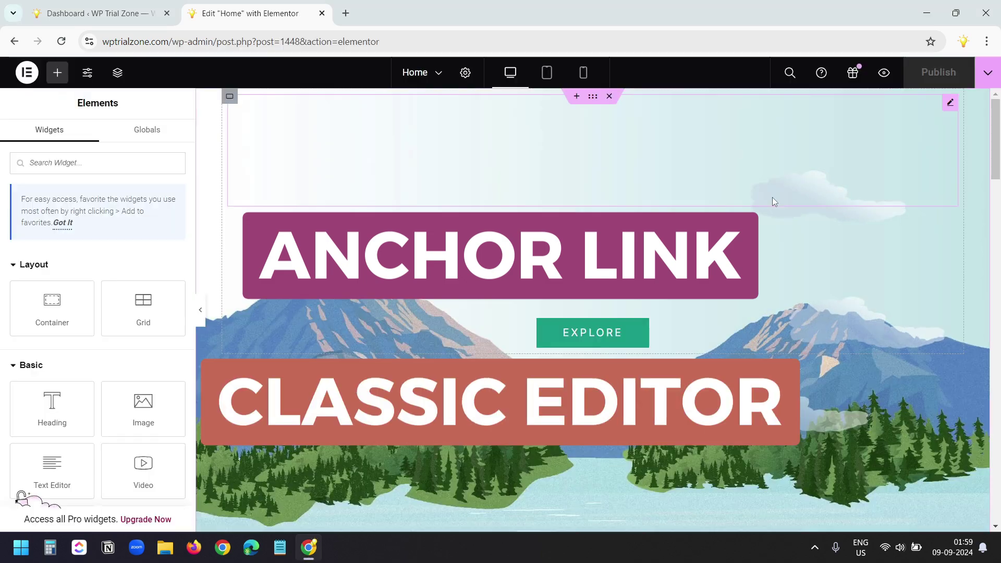
# Give the Elementor TALK TO US heading the CSS ID 'contact' in its Advanced settings.
pyautogui.scroll(-15, 771, 197)
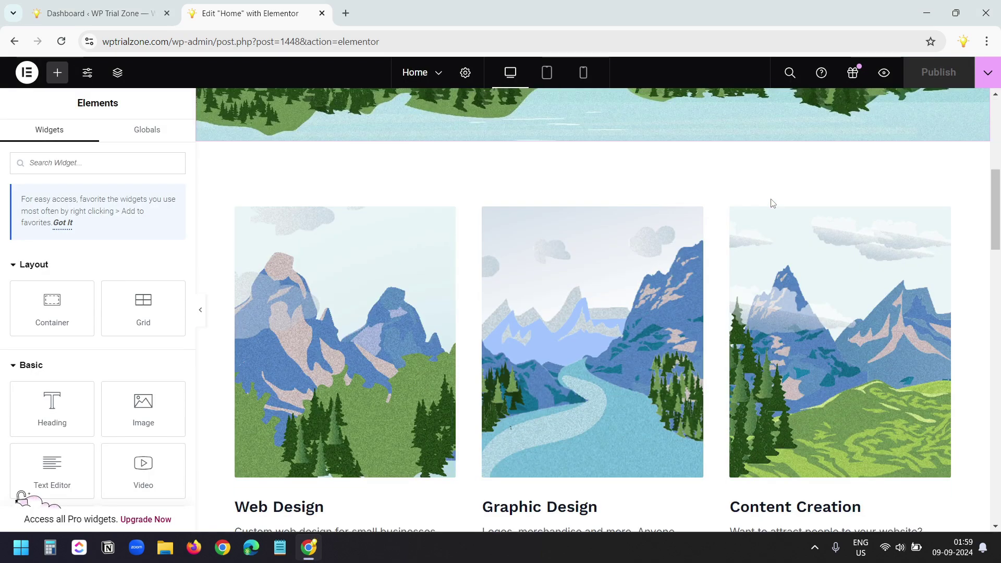
pyautogui.scroll(-10, 770, 203)
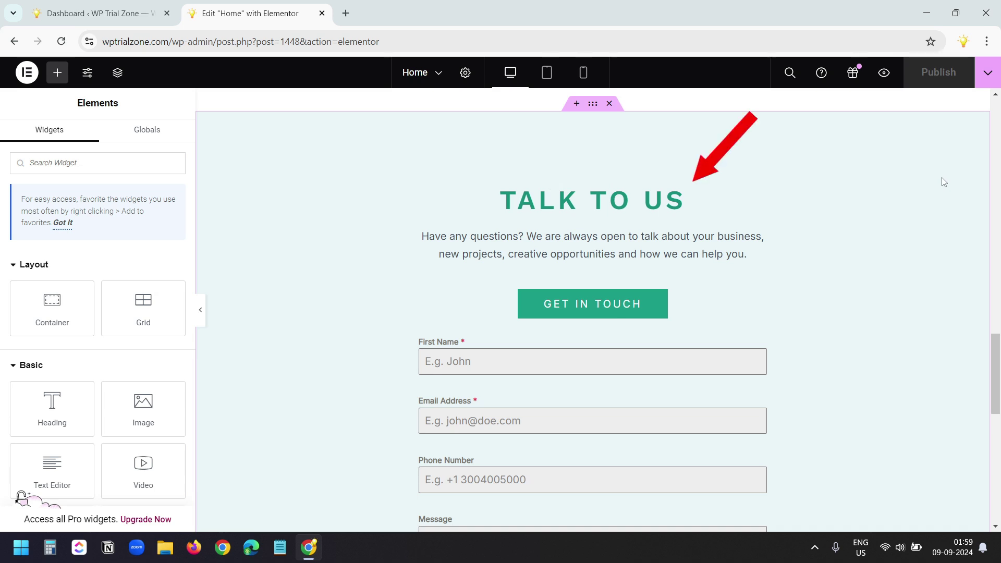
pyautogui.click(593, 208)
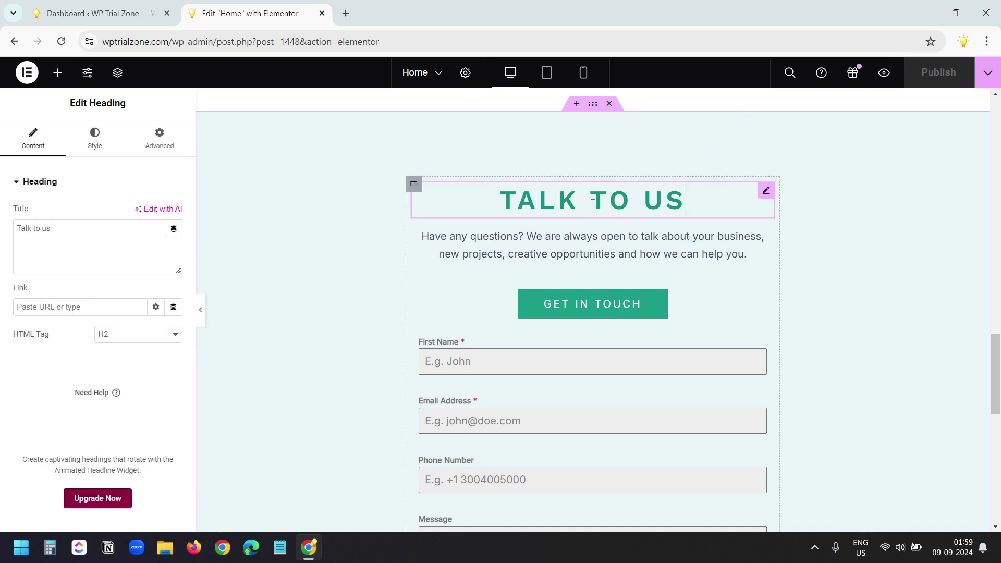
pyautogui.click(165, 151)
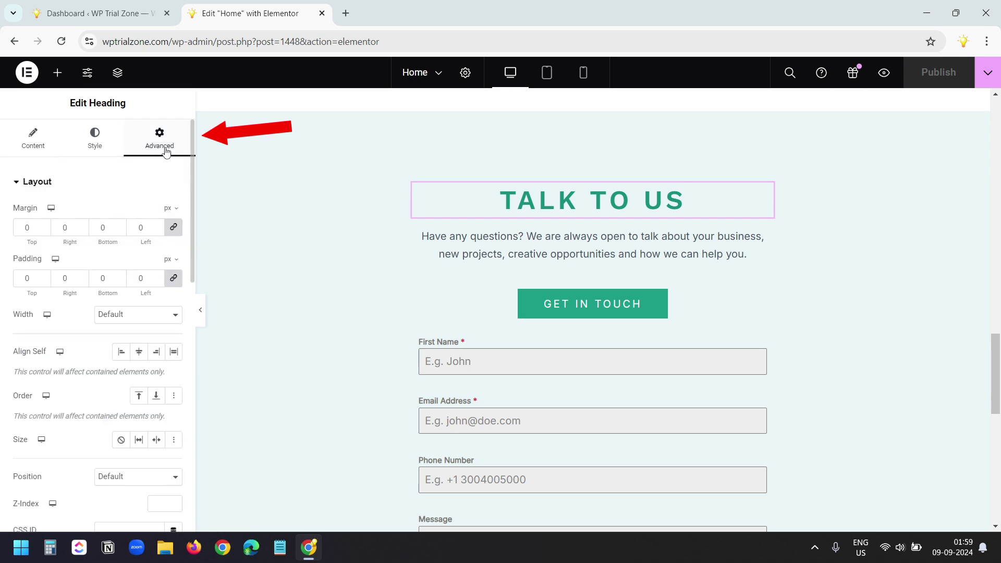
pyautogui.scroll(-4, 155, 207)
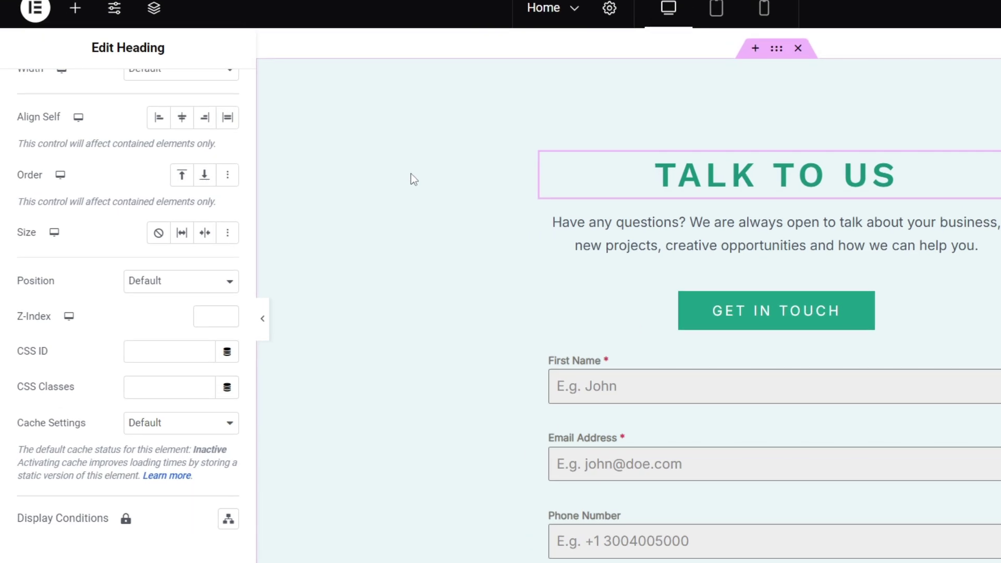
pyautogui.click(112, 352)
pyautogui.write('contact')
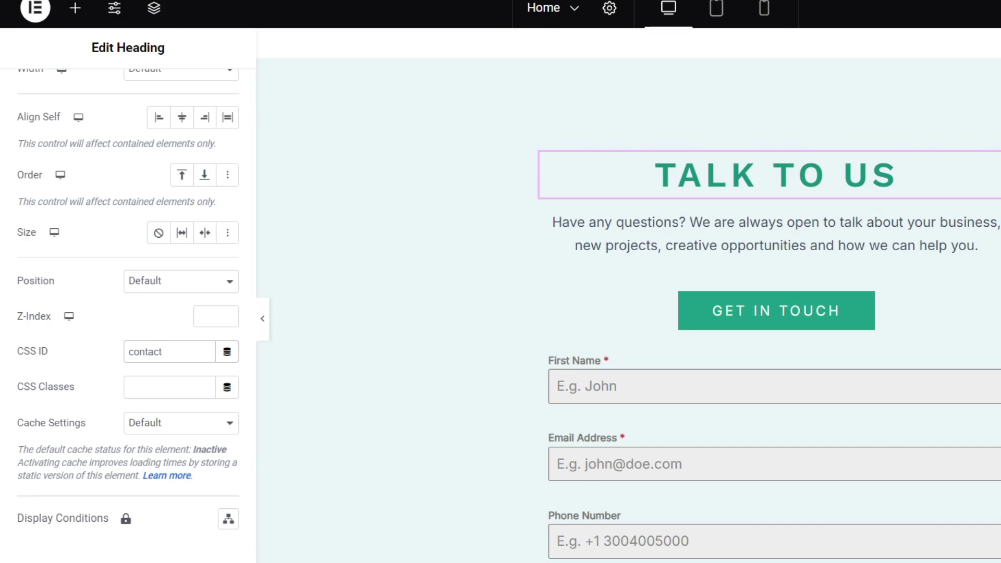
pyautogui.scroll(2, 628, 312)
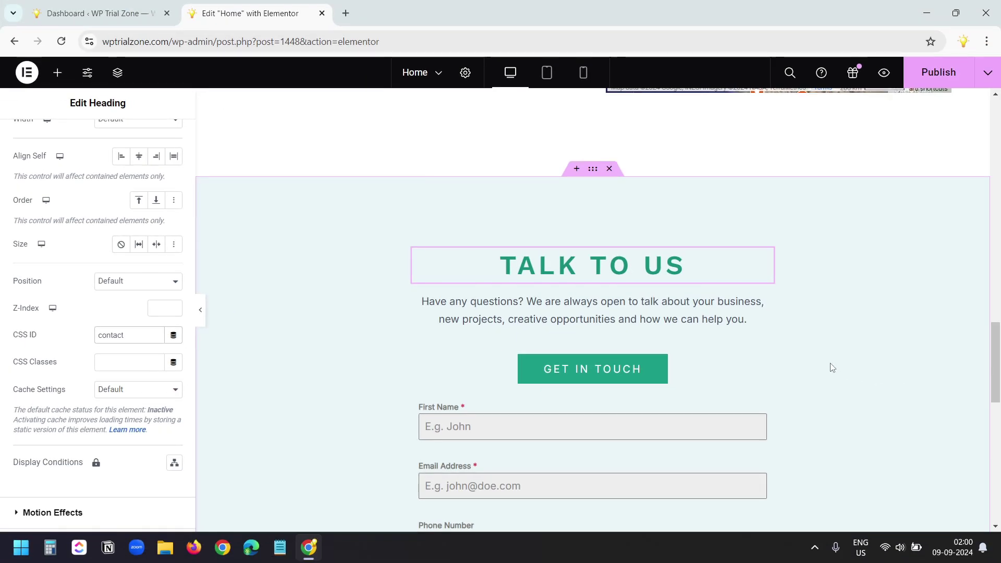
pyautogui.scroll(5, 1000, 389)
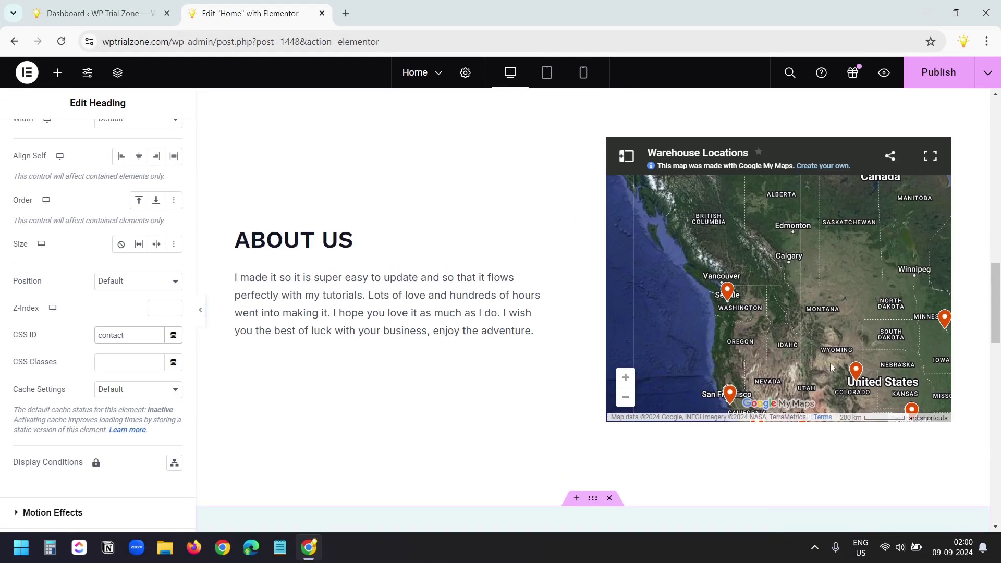
pyautogui.scroll(5, 829, 363)
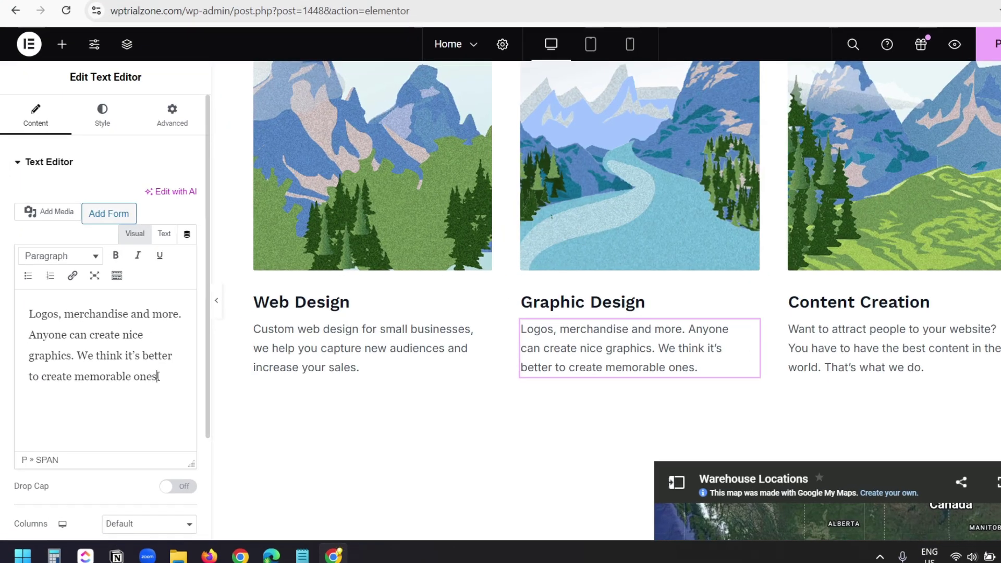
# Link 'create memorable ones' in the Graphic Design text to #contact and preview the page.
pyautogui.moveTo(158, 375); pyautogui.dragTo(50, 365)
pyautogui.click(89, 243)
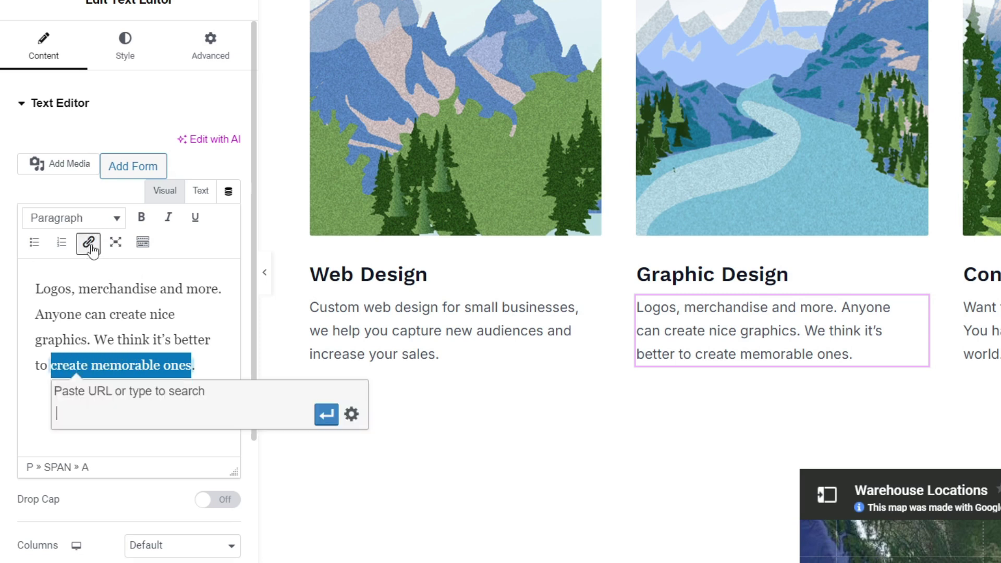
pyautogui.write('#')
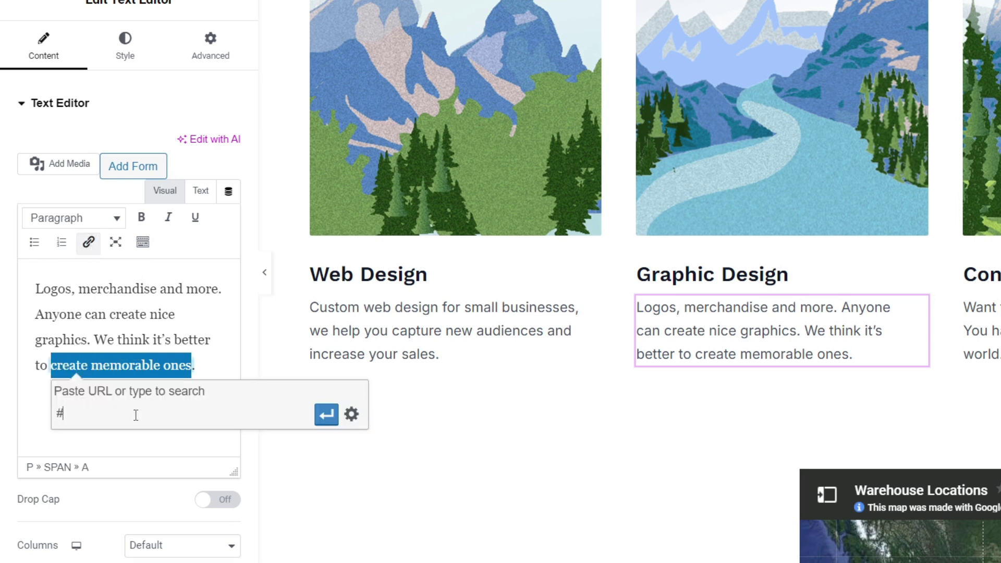
pyautogui.write('contact')
pyautogui.click(326, 415)
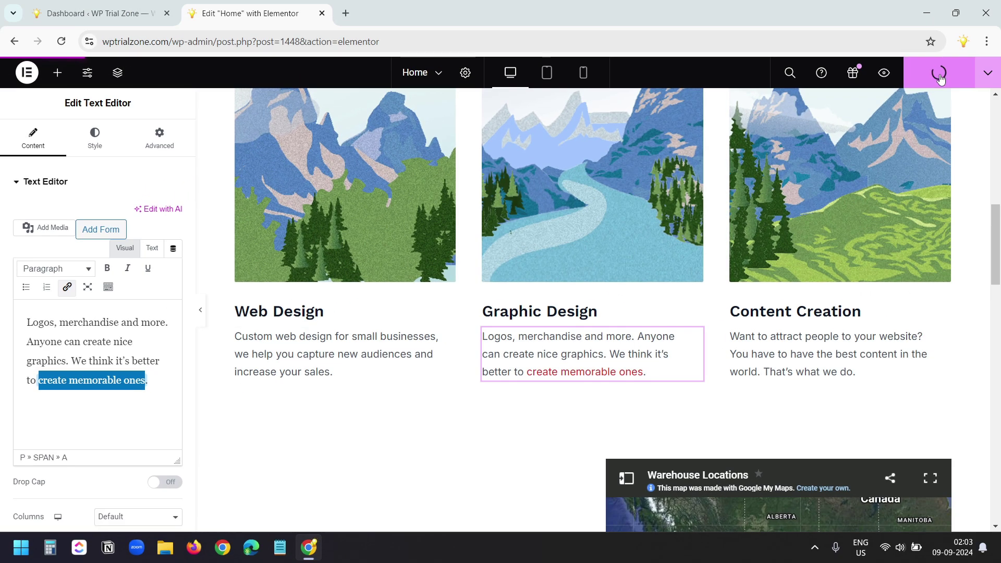
pyautogui.click(933, 71)
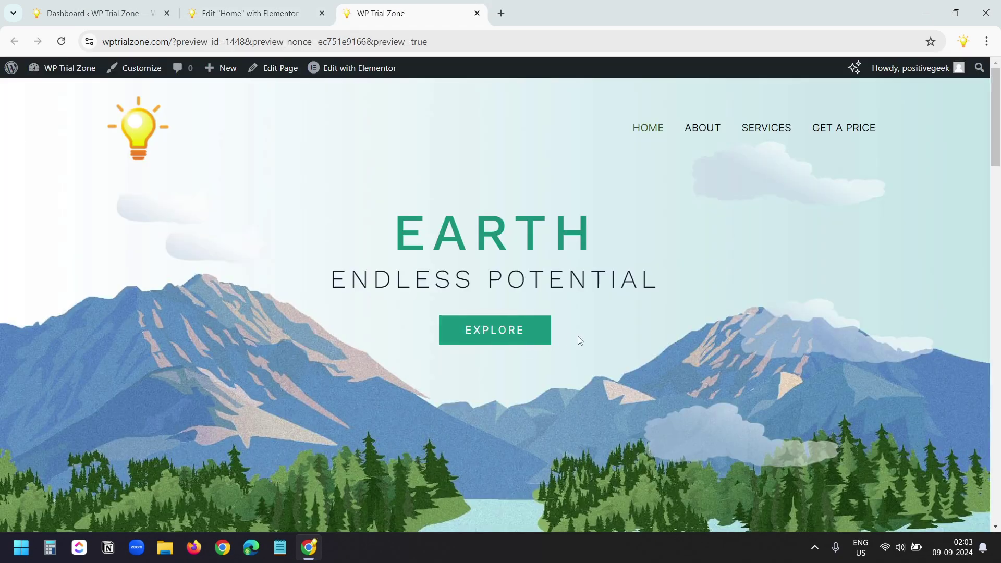
# Confirm 'create memorable ones' jumps to the TALK TO US section, then select the live site's URL.
pyautogui.scroll(-10, 578, 338)
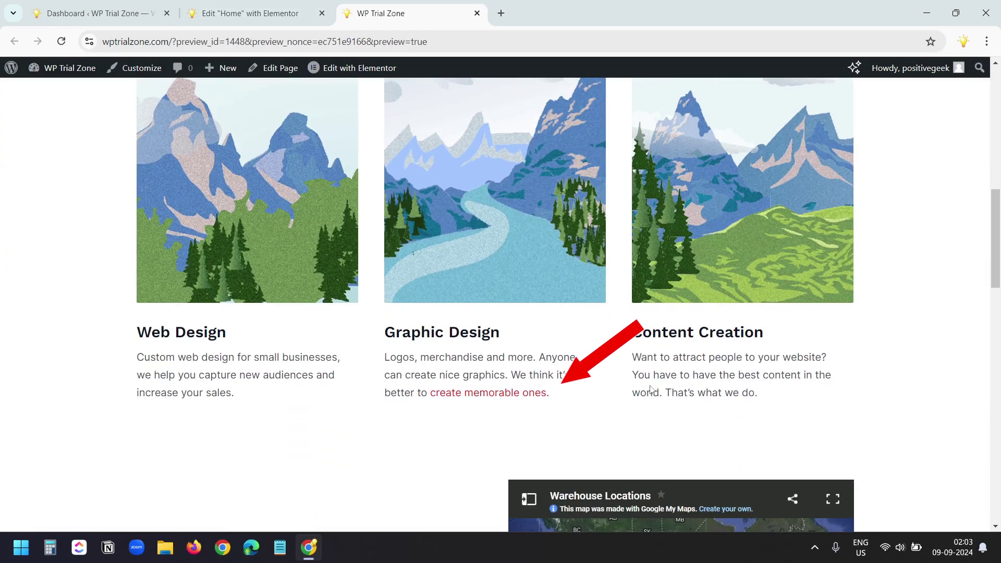
pyautogui.click(529, 395)
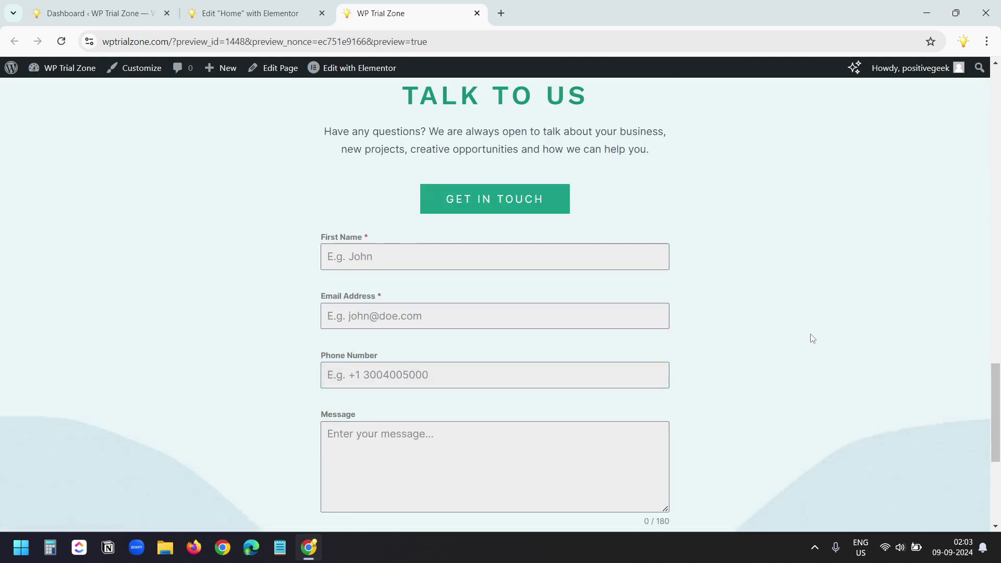
pyautogui.scroll(20, 811, 338)
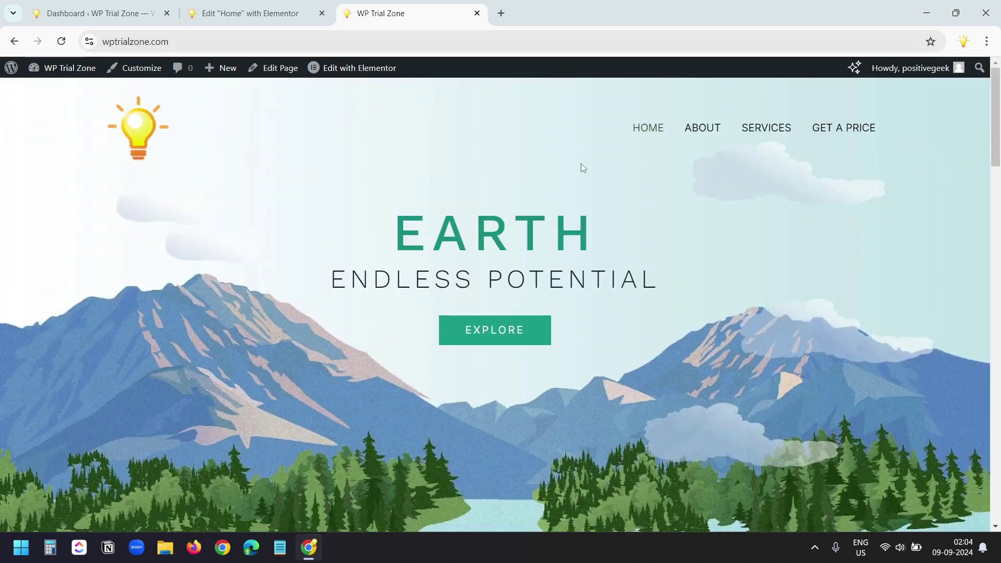
pyautogui.click(299, 37)
pyautogui.hotkey('ctrl', 'c')
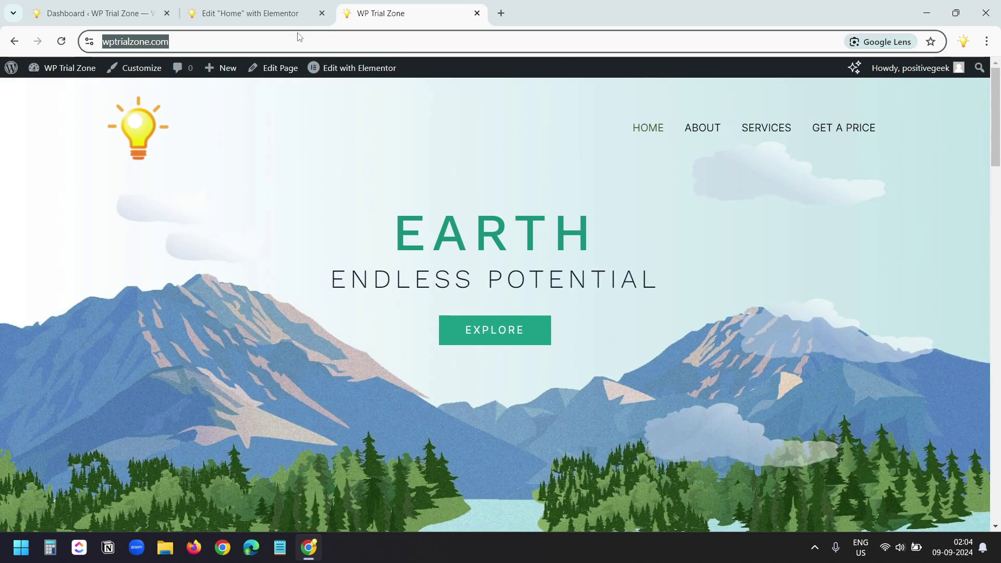
pyautogui.click(94, 13)
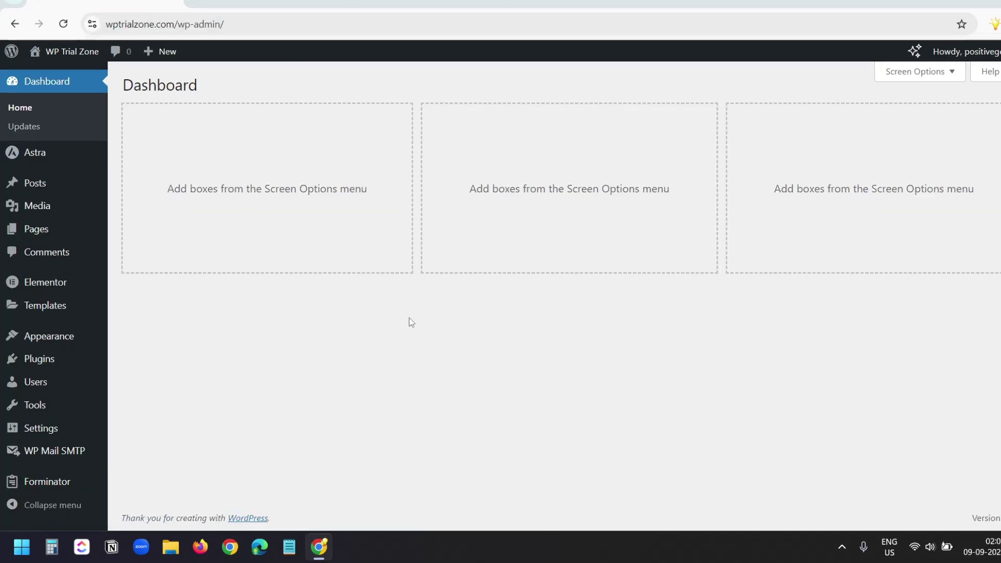
pyautogui.moveTo(49, 336)
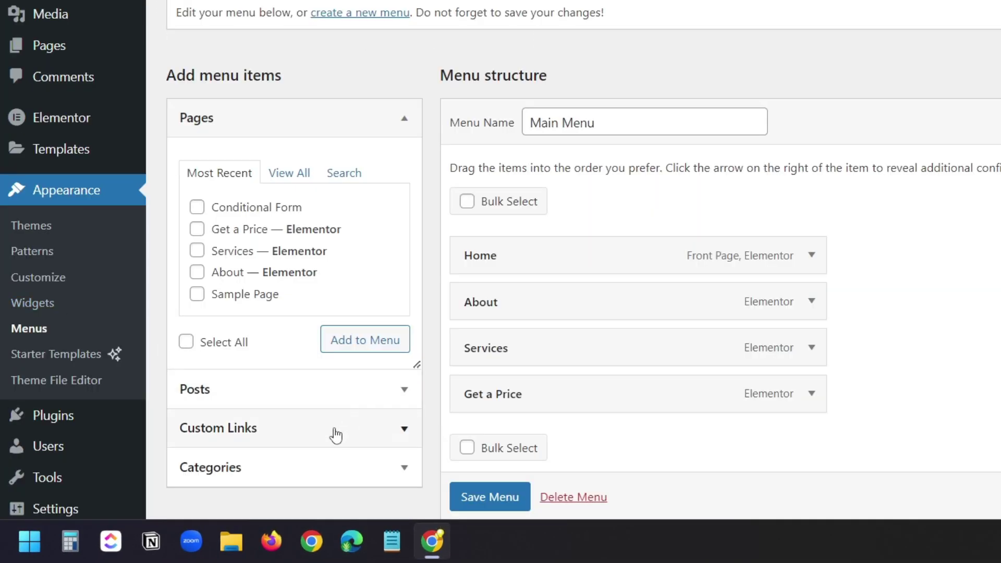
pyautogui.click(335, 435)
pyautogui.click(328, 266)
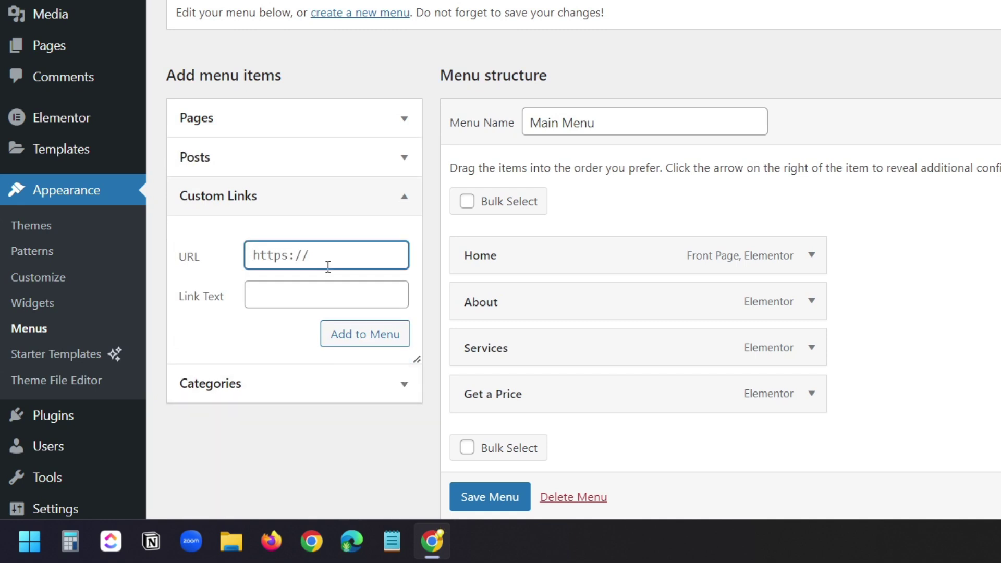
pyautogui.hotkey('ctrl', 'v')
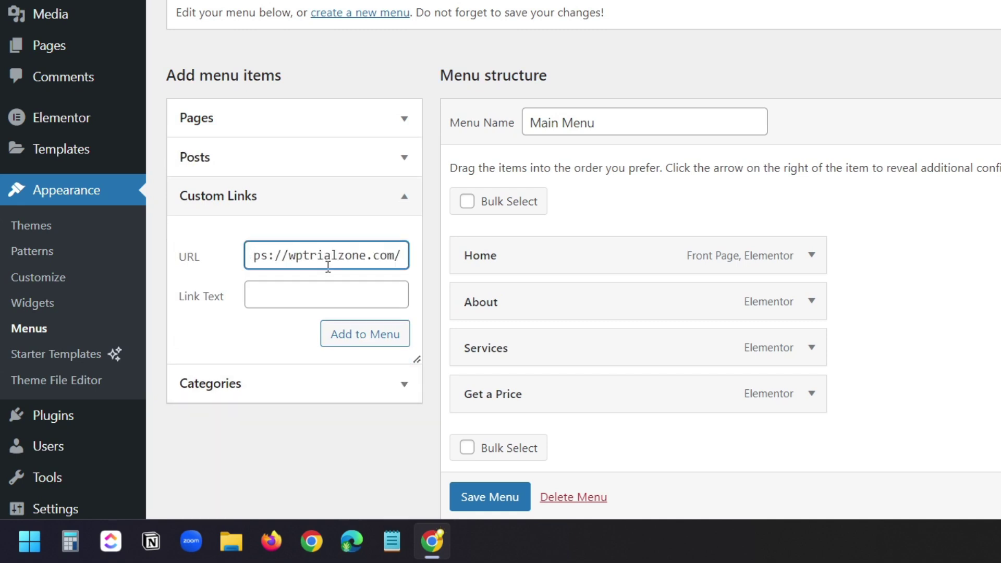
pyautogui.write('#con')
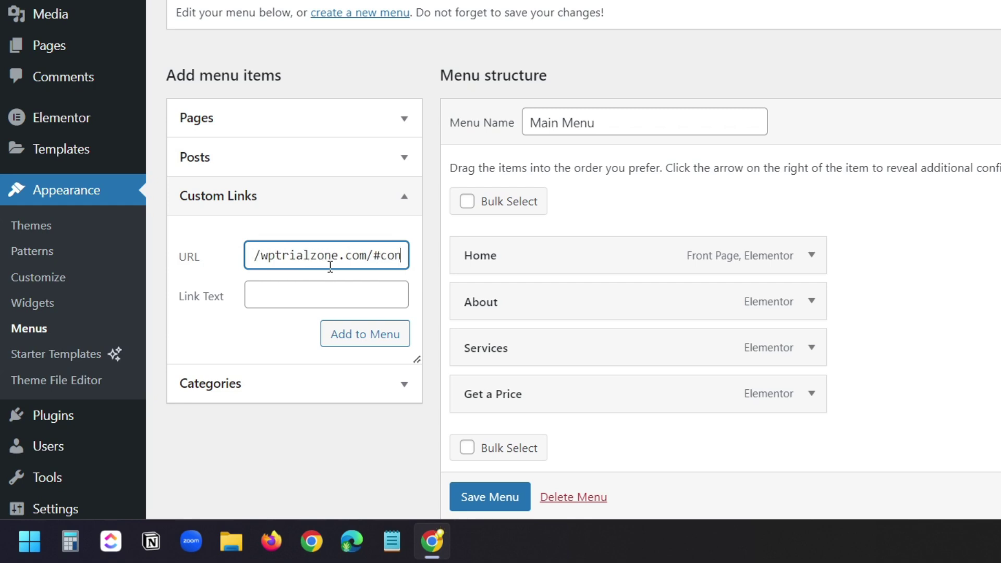
pyautogui.write('tact')
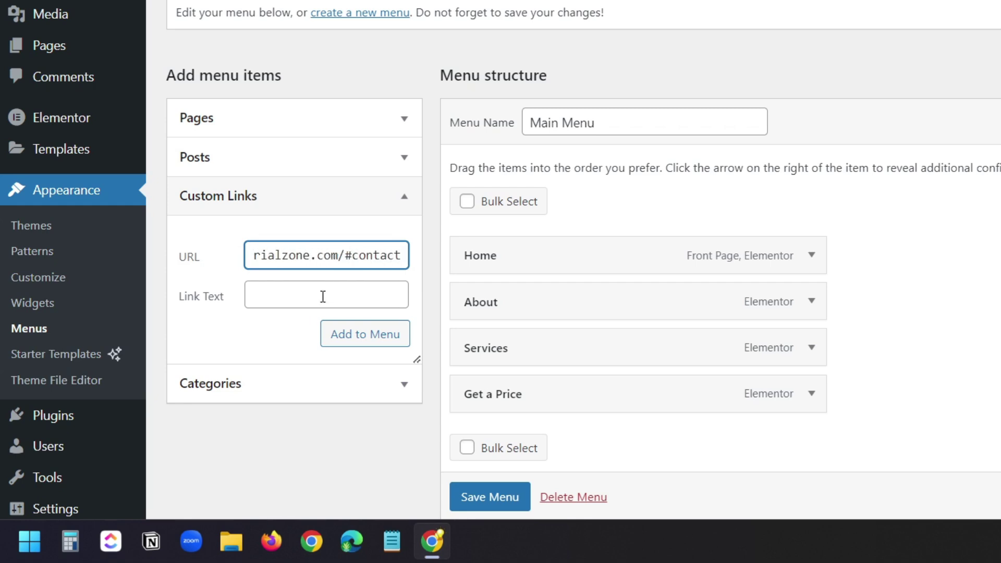
# Label the link Contact, add it to the Main Menu, save, and test it on the live site.
pyautogui.click(323, 296)
pyautogui.write('Con')
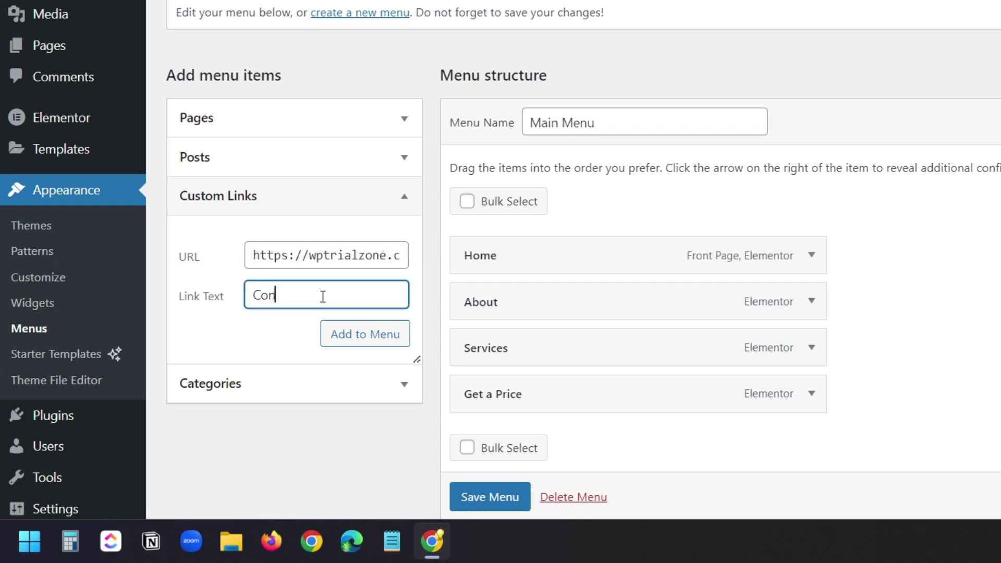
pyautogui.write('tact')
pyautogui.click(368, 336)
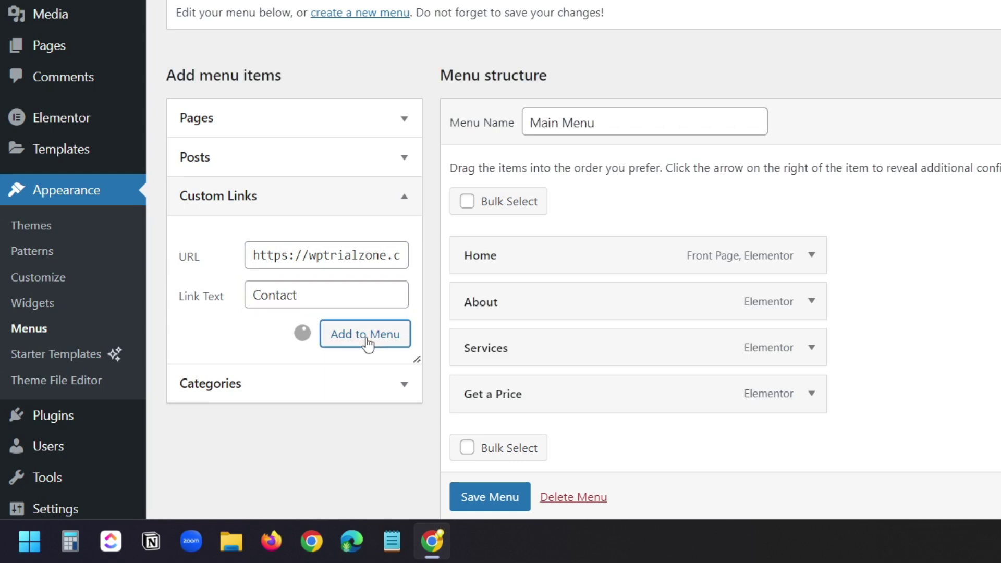
pyautogui.click(492, 495)
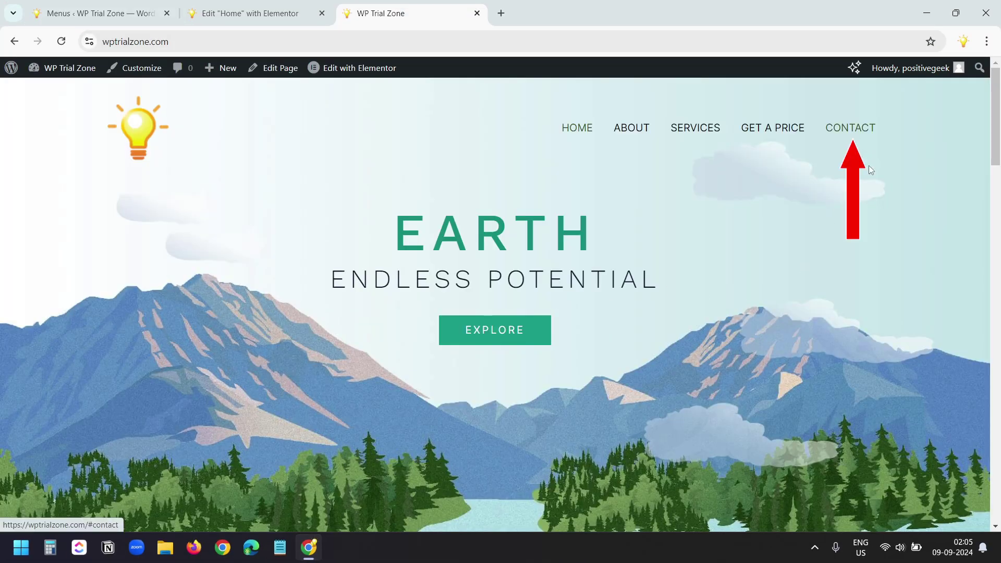
pyautogui.click(861, 138)
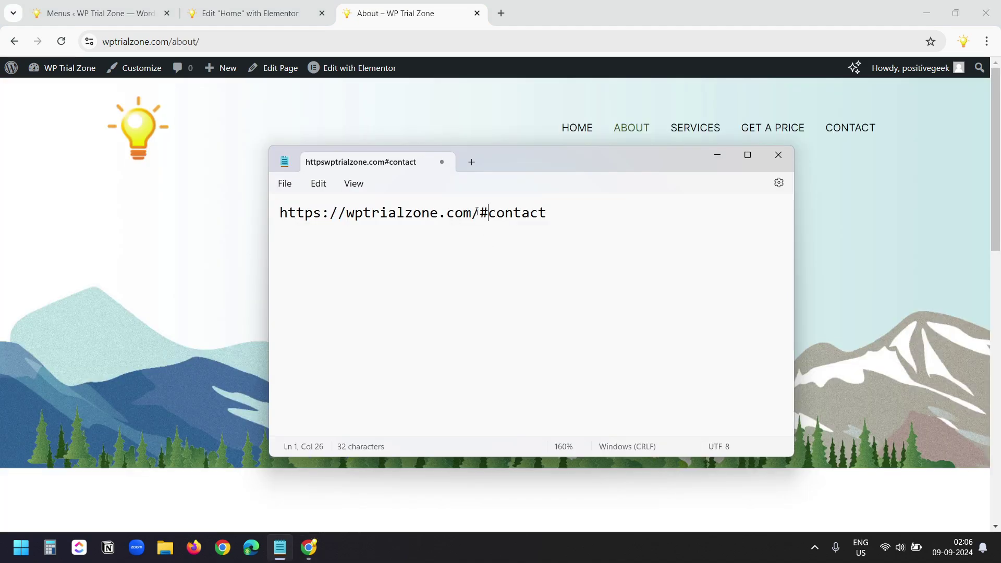
pyautogui.moveTo(478, 212); pyautogui.dragTo(281, 214)
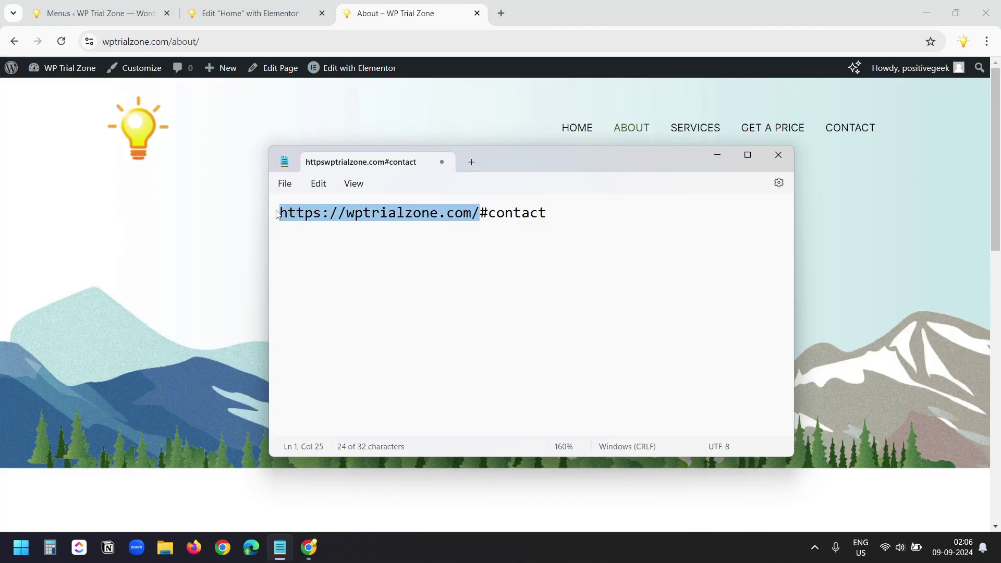
pyautogui.click(530, 213)
pyautogui.moveTo(519, 162); pyautogui.dragTo(497, 182)
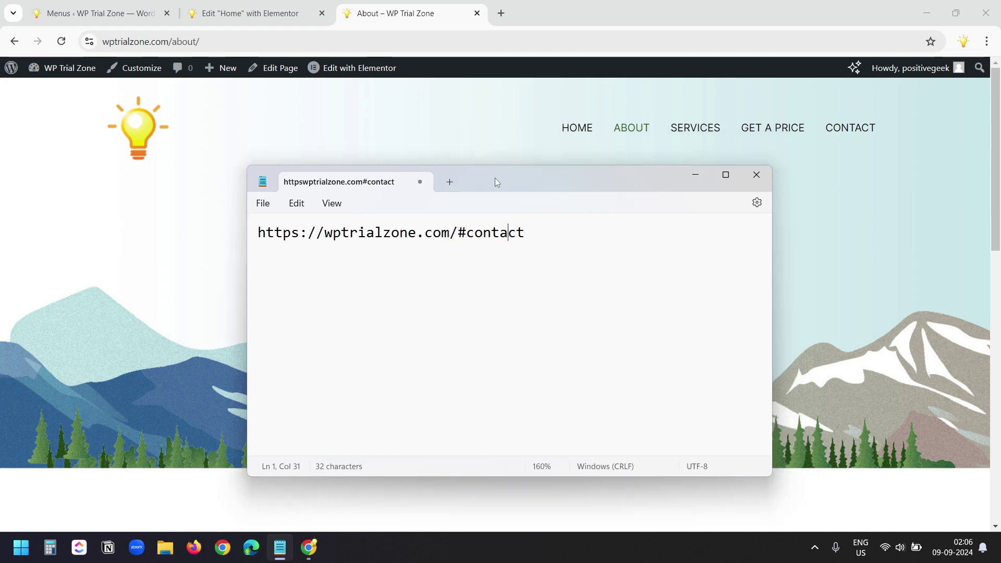
pyautogui.moveTo(458, 233); pyautogui.dragTo(266, 233)
pyautogui.moveTo(457, 233); pyautogui.dragTo(523, 233)
pyautogui.click(491, 233)
pyautogui.moveTo(459, 233); pyautogui.dragTo(536, 234)
pyautogui.click(500, 233)
# From the site's About page, follow the CONTACT menu link to the homepage's contact section.
pyautogui.click(931, 199)
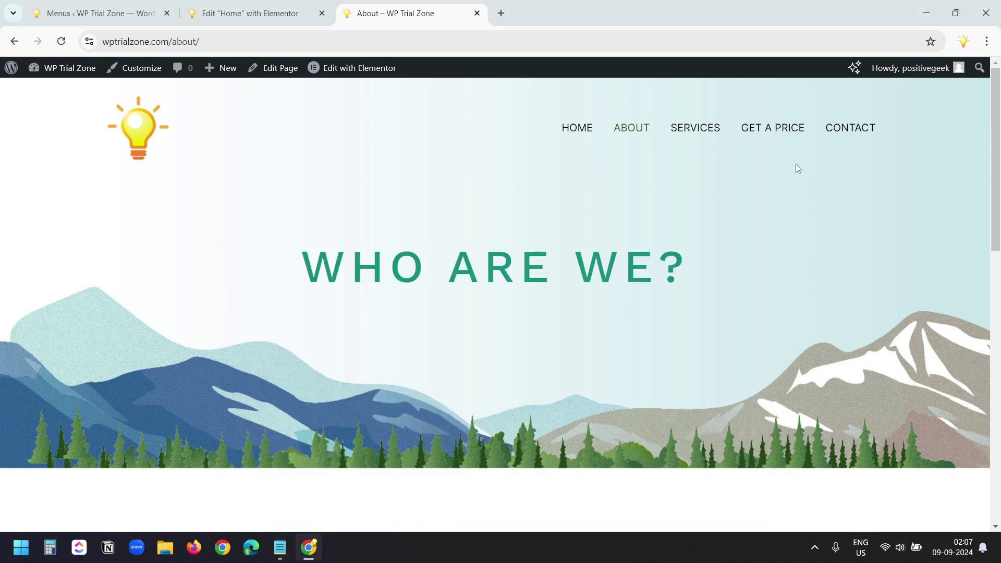
pyautogui.click(853, 134)
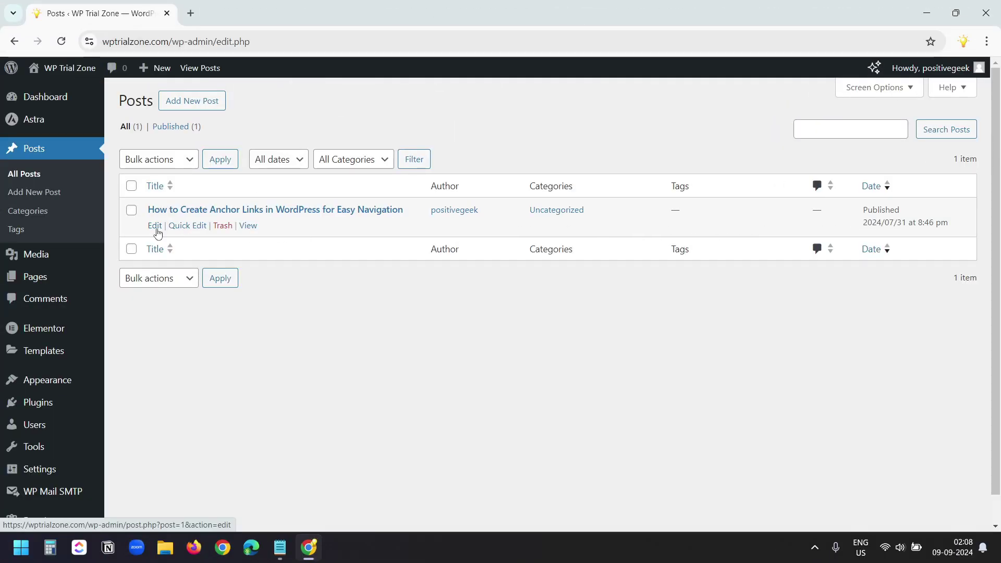
# Open the anchor-links post and give the 'Subscribe to Positive Geek!' heading the HTML anchor 'subscribe'.
pyautogui.click(155, 226)
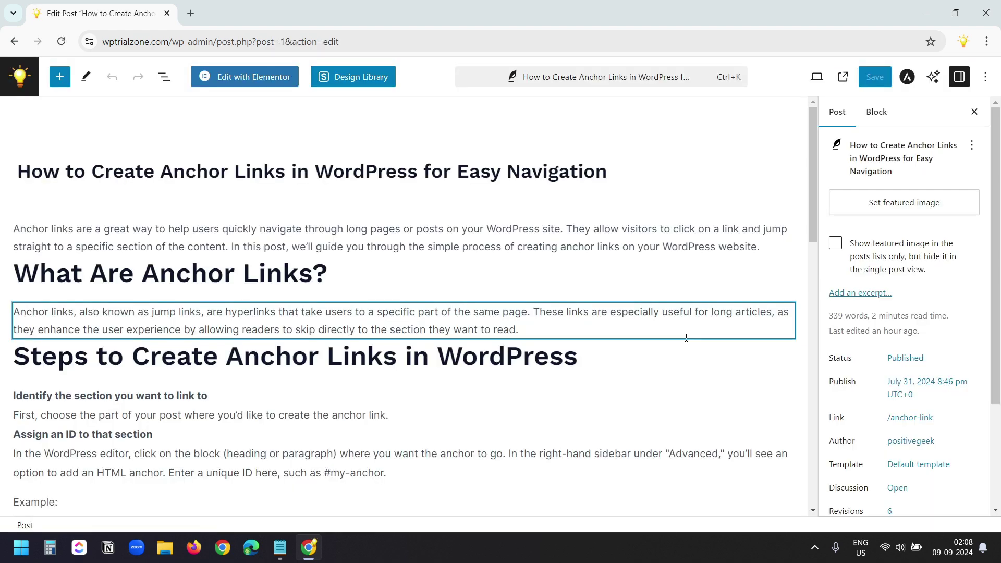
pyautogui.scroll(-7, 685, 338)
pyautogui.scroll(-5, 686, 337)
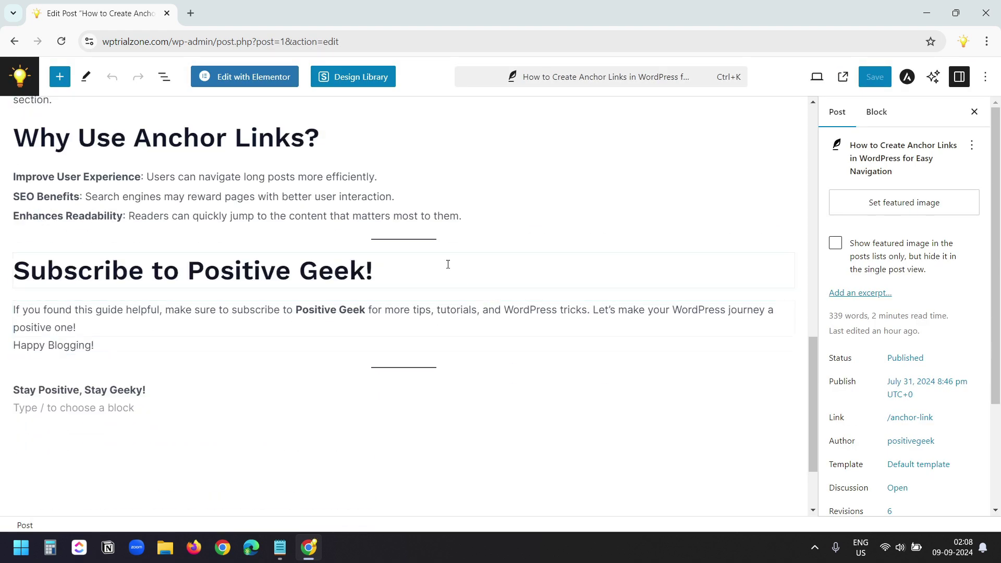
pyautogui.click(424, 269)
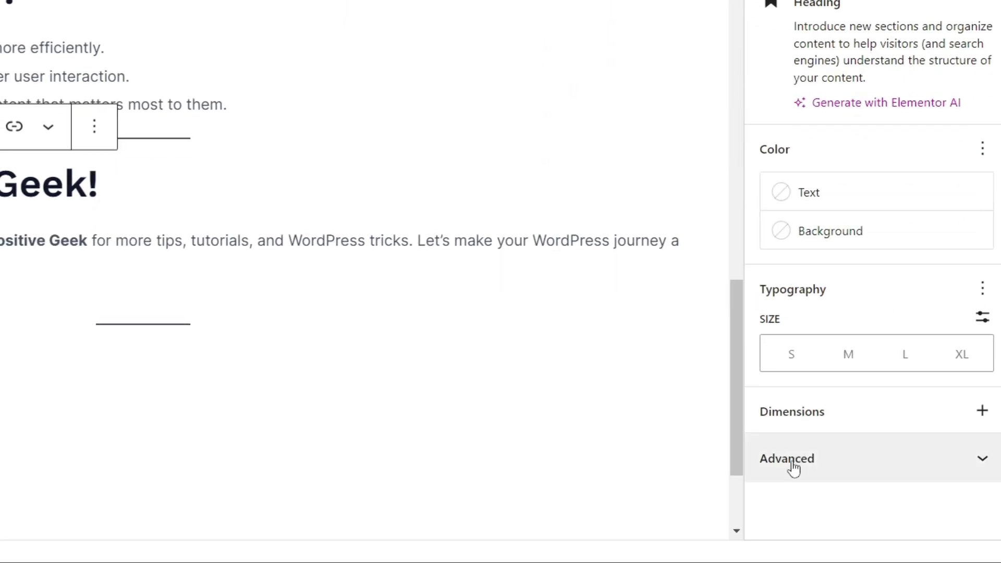
pyautogui.click(834, 556)
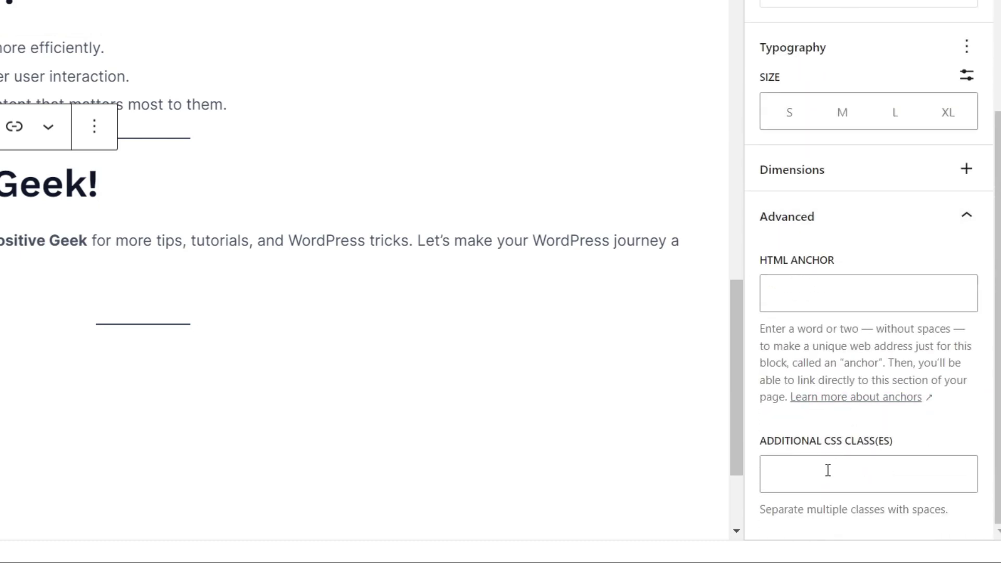
pyautogui.click(762, 292)
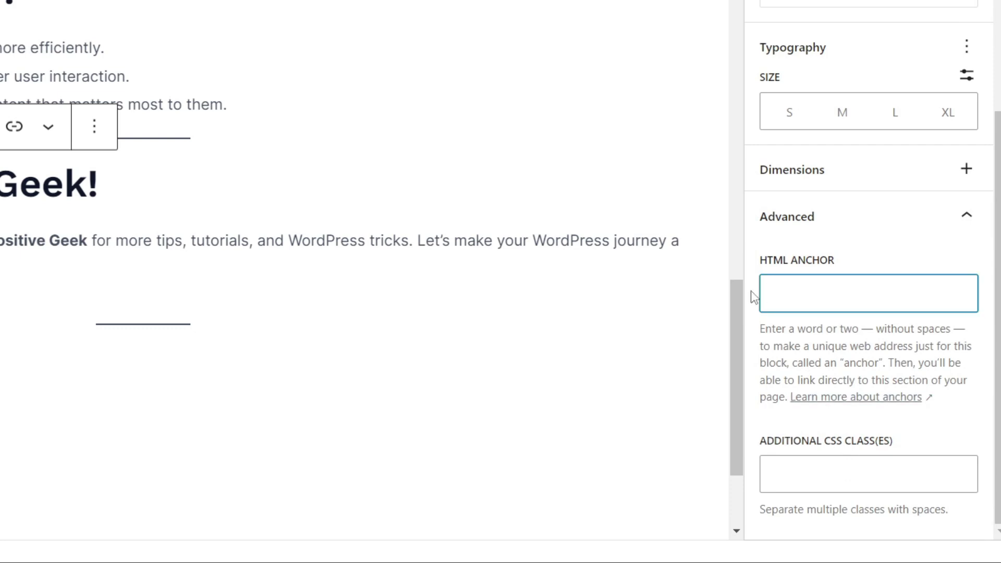
pyautogui.write('subscribe')
pyautogui.scroll(5, 400, 311)
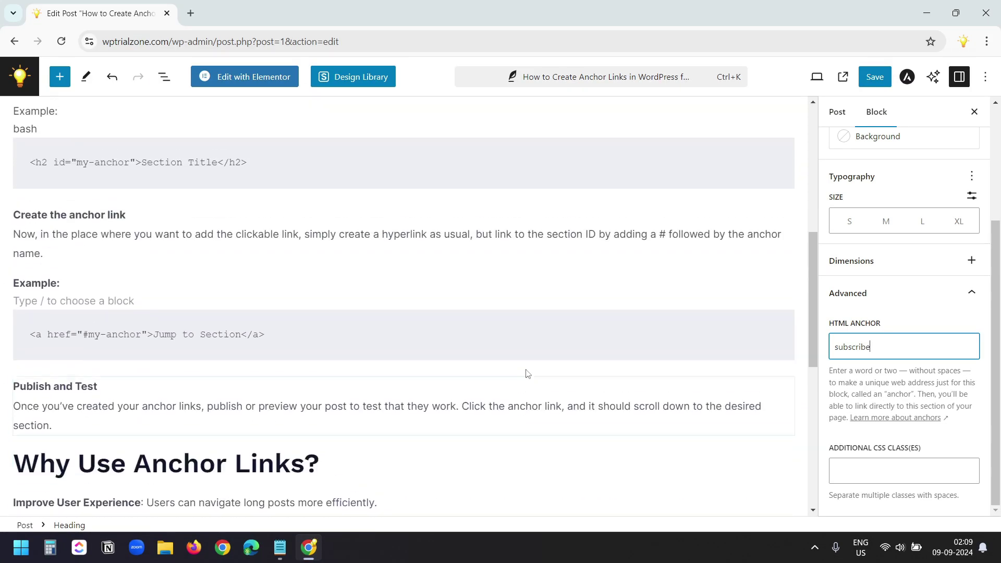
pyautogui.scroll(10, 526, 373)
# Link the intro words 'click on a link' to #subscribe, save the post, and view it live.
pyautogui.click(676, 230)
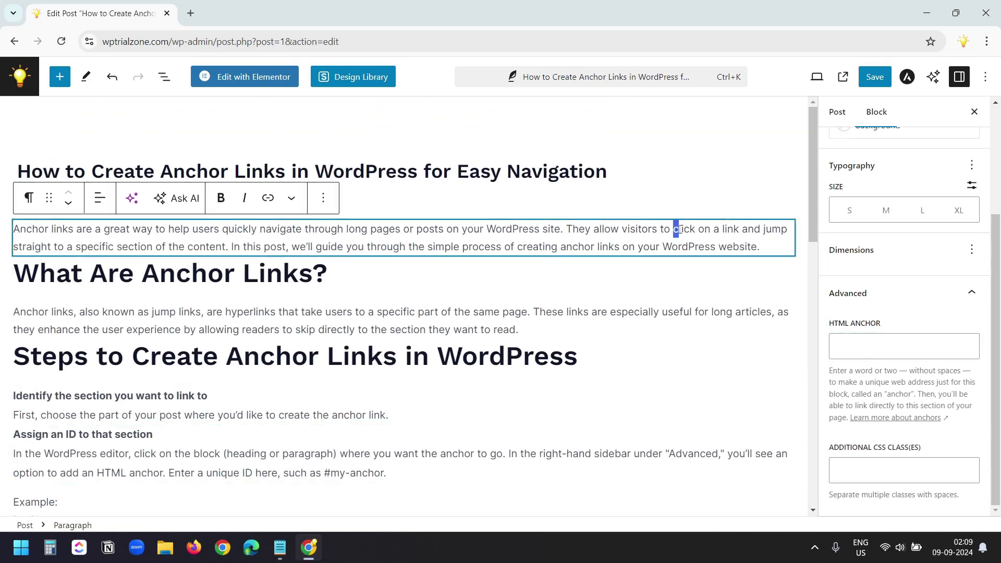
pyautogui.moveTo(679, 230); pyautogui.dragTo(739, 230)
pyautogui.click(268, 199)
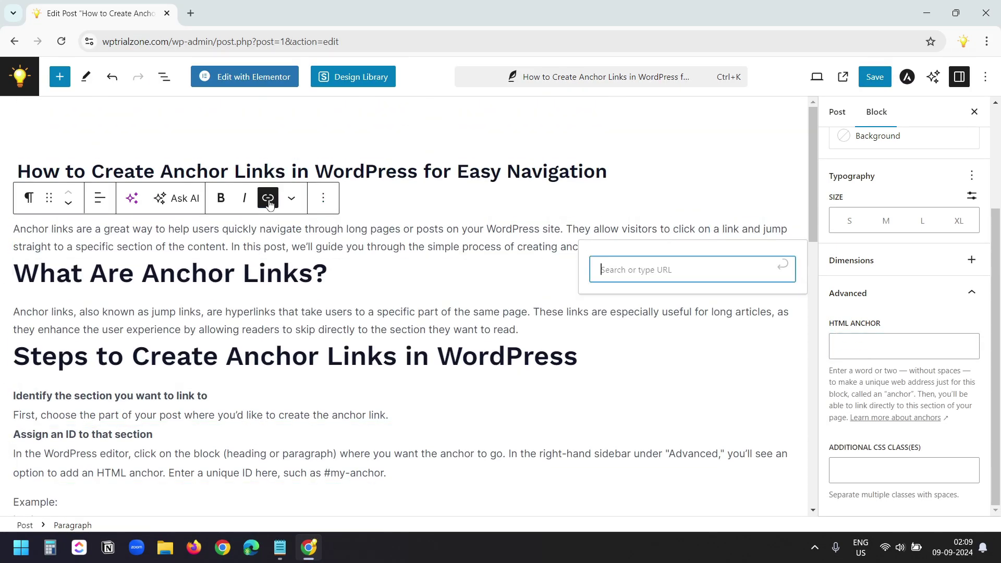
pyautogui.write('#')
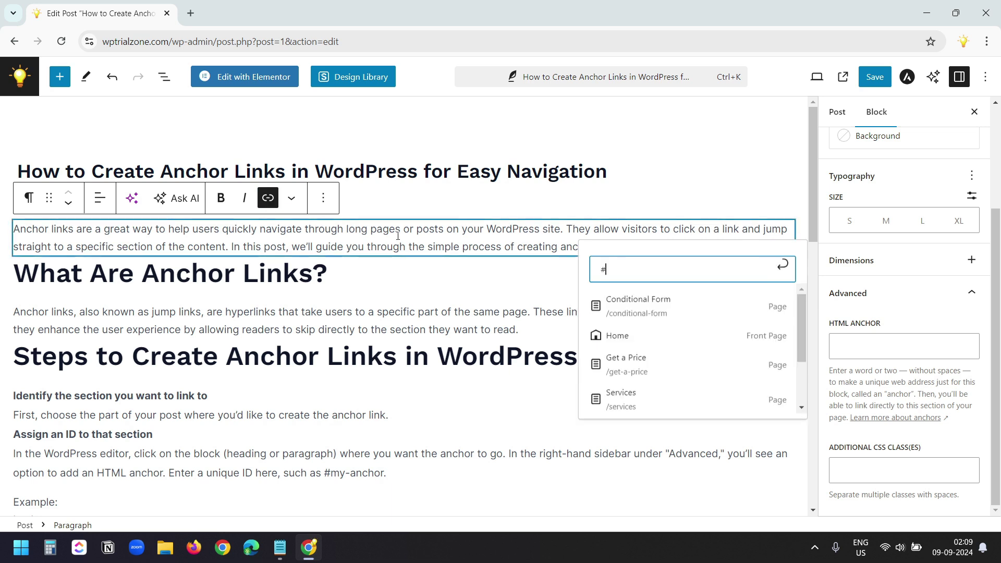
pyautogui.write('subscribe')
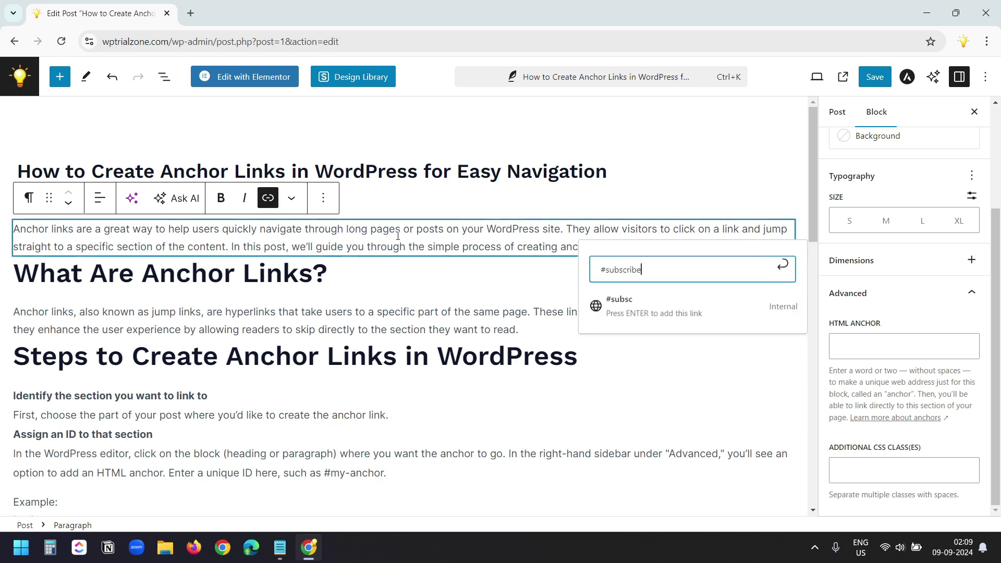
pyautogui.click(782, 264)
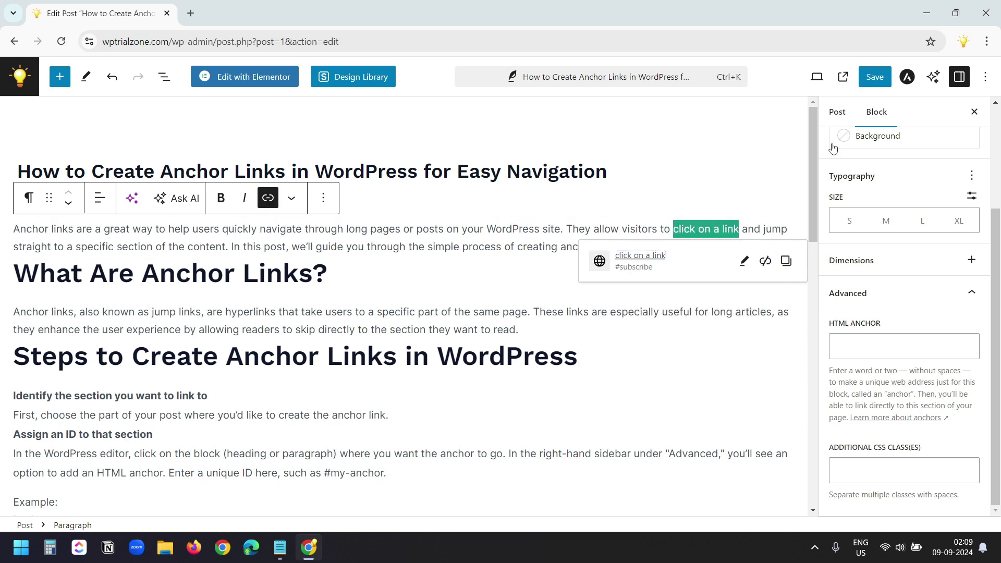
pyautogui.click(874, 76)
pyautogui.click(843, 77)
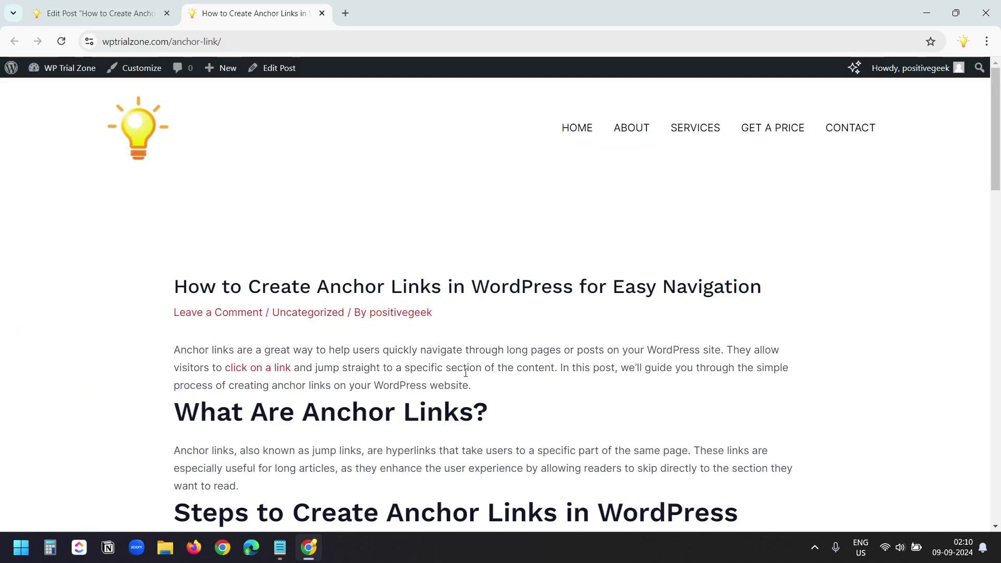
# On the live post, confirm 'click on a link' jumps to #subscribe, then select the example h2 code.
pyautogui.click(267, 370)
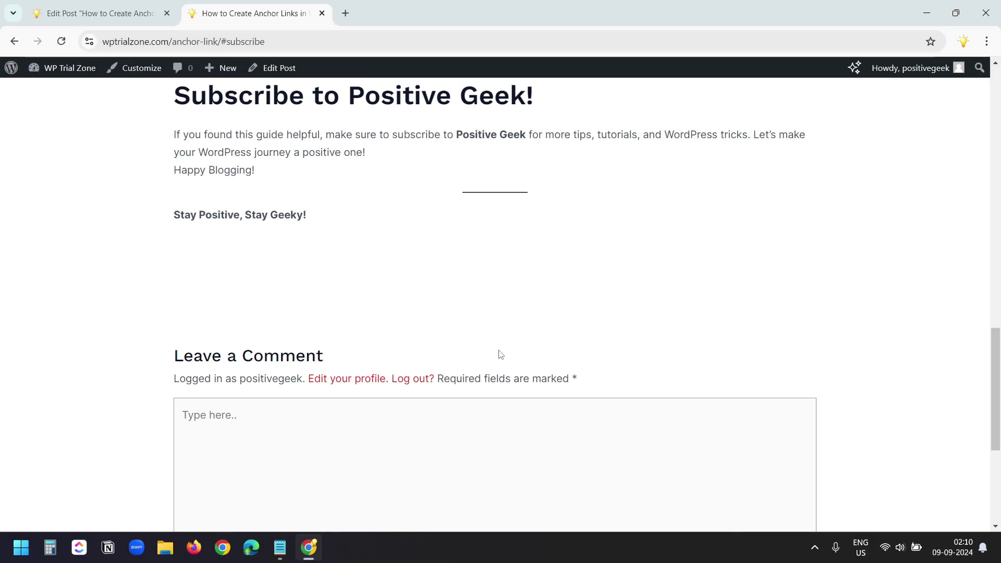
pyautogui.scroll(10, 500, 355)
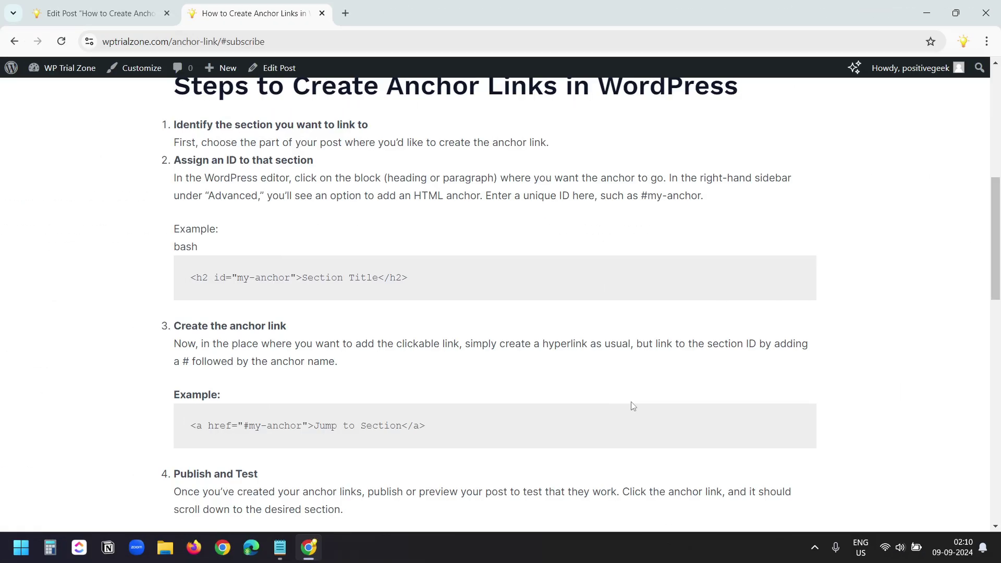
pyautogui.moveTo(486, 279); pyautogui.dragTo(184, 275)
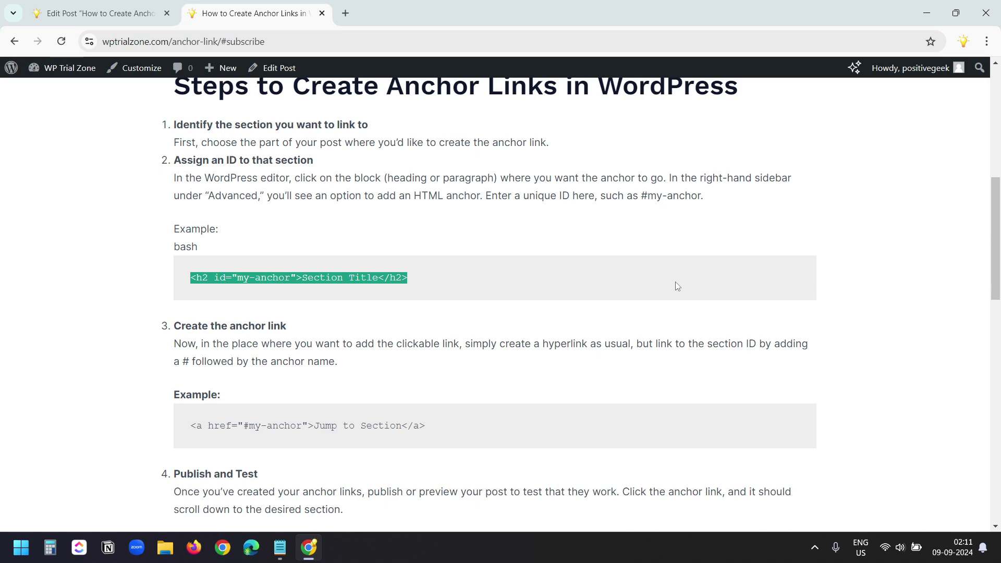
# Switch the 'Why Use Anchor Links?' heading block to Edit as HTML mode.
pyautogui.click(99, 13)
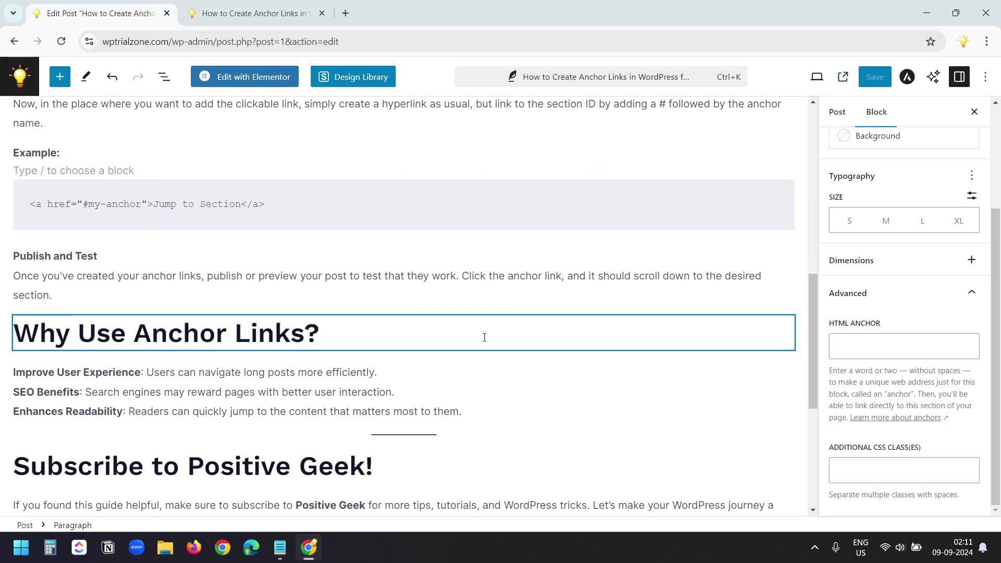
pyautogui.click(370, 335)
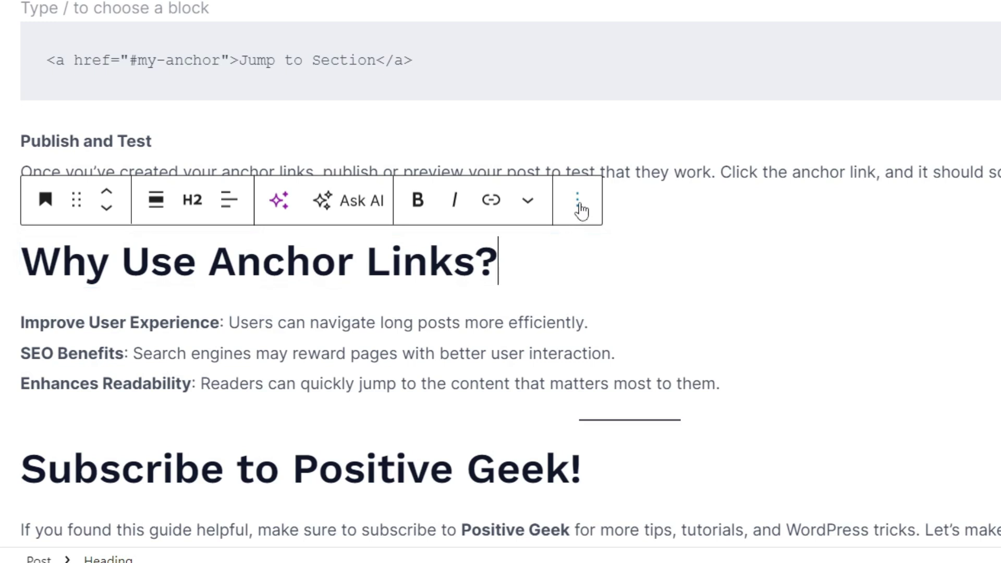
pyautogui.click(371, 295)
pyautogui.scroll(-3, 699, 318)
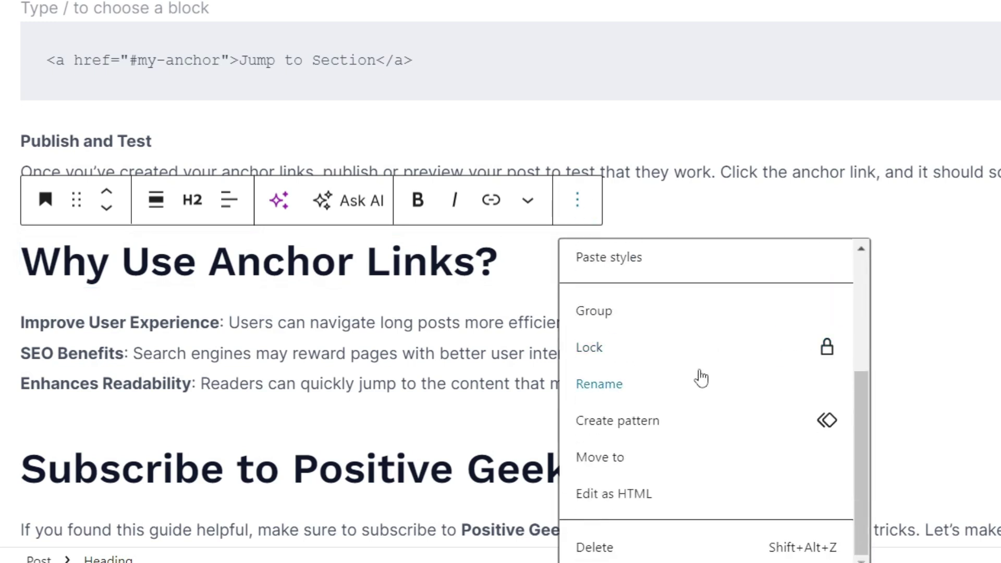
pyautogui.click(667, 487)
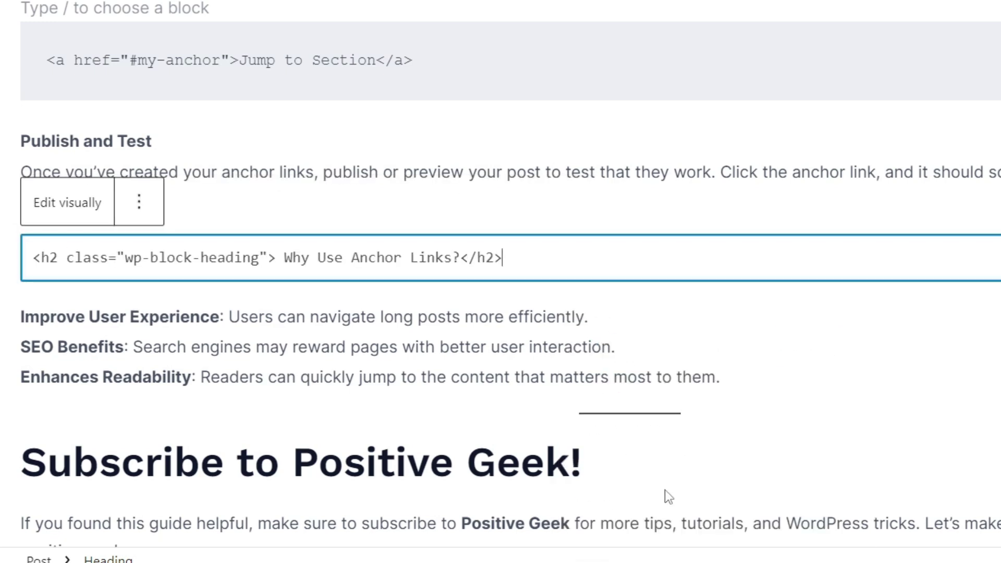
# Add id="classic-editor" to its <h2> tag, highlight the value, and return to visual editing.
pyautogui.click(61, 257)
pyautogui.write('id')
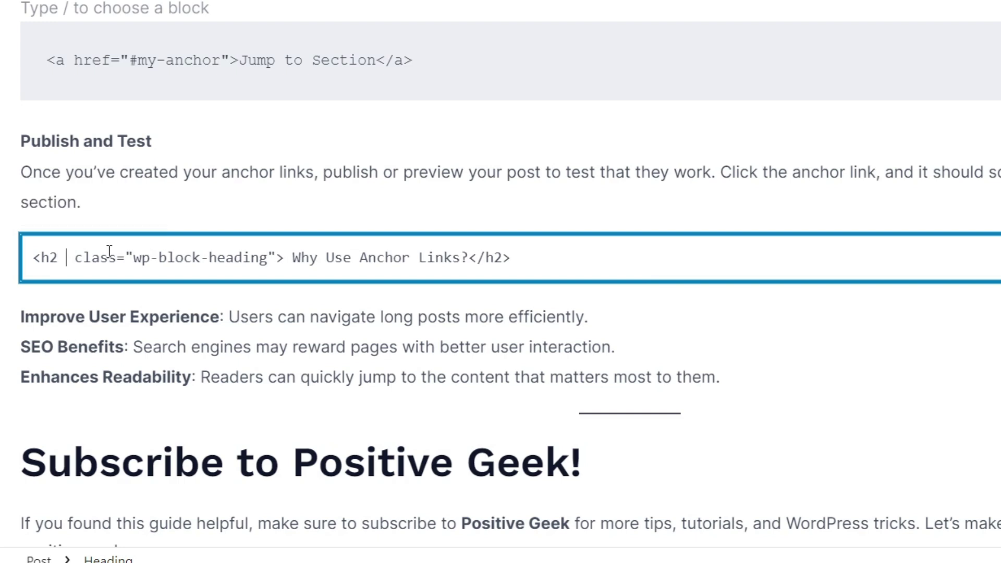
pyautogui.write('=')
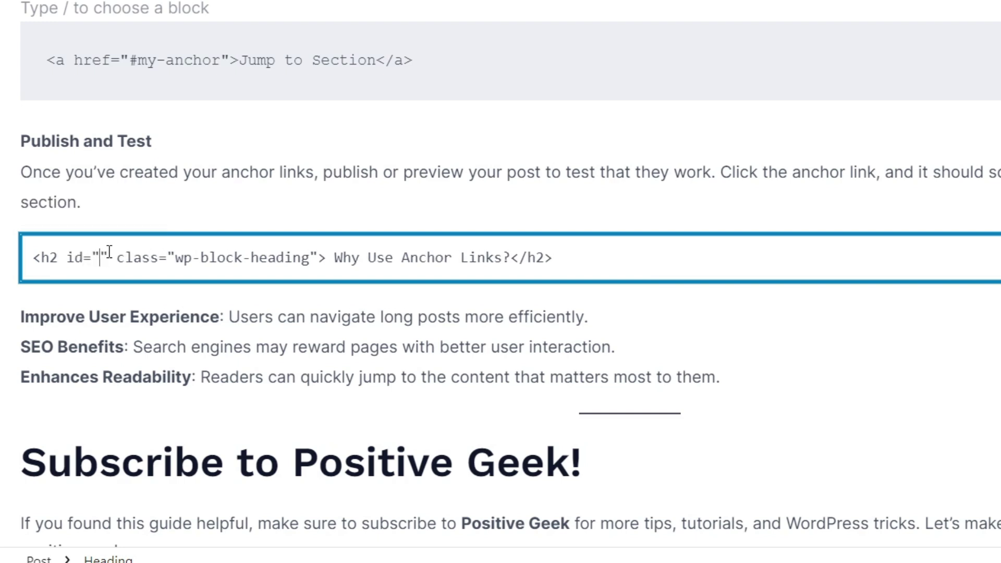
pyautogui.write('classic-ed')
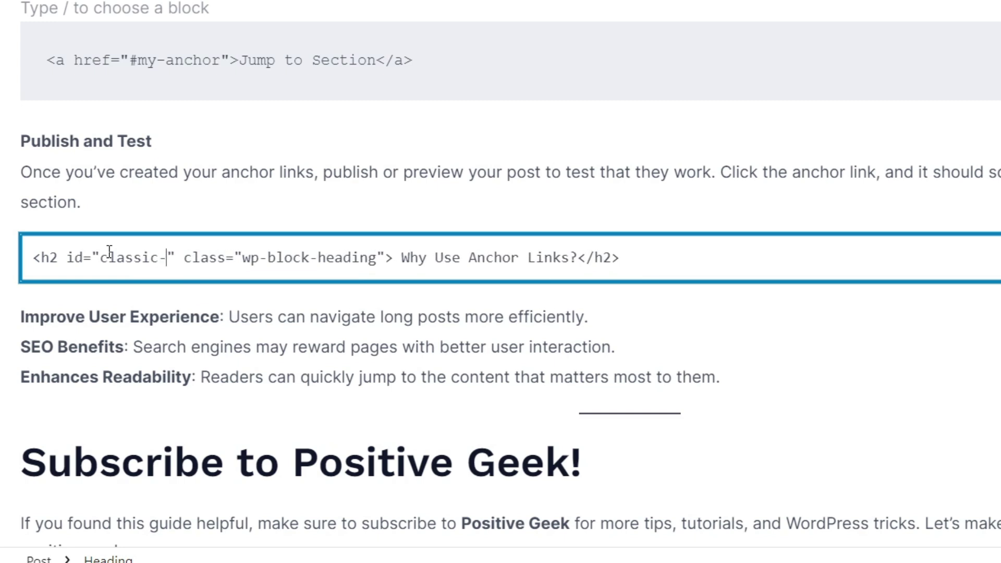
pyautogui.write('itor')
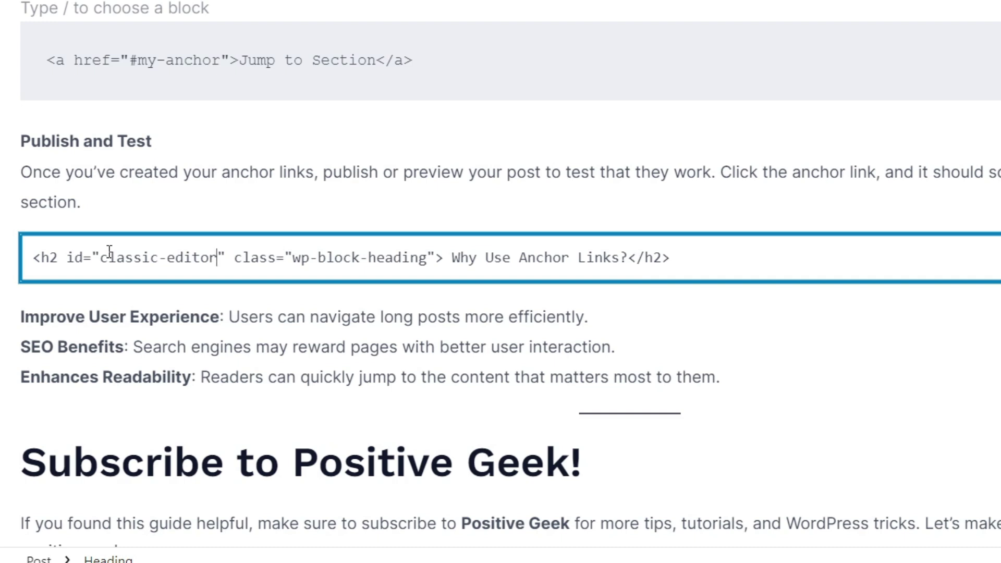
pyautogui.moveTo(74, 257); pyautogui.dragTo(169, 257)
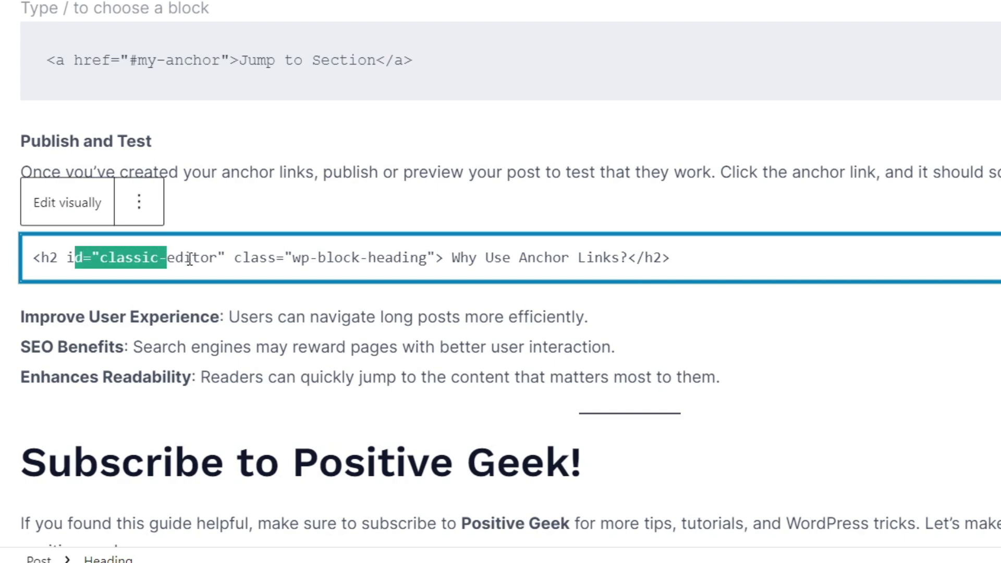
pyautogui.click(209, 257)
pyautogui.doubleClick(209, 256)
pyautogui.hotkey('ctrl', 'c')
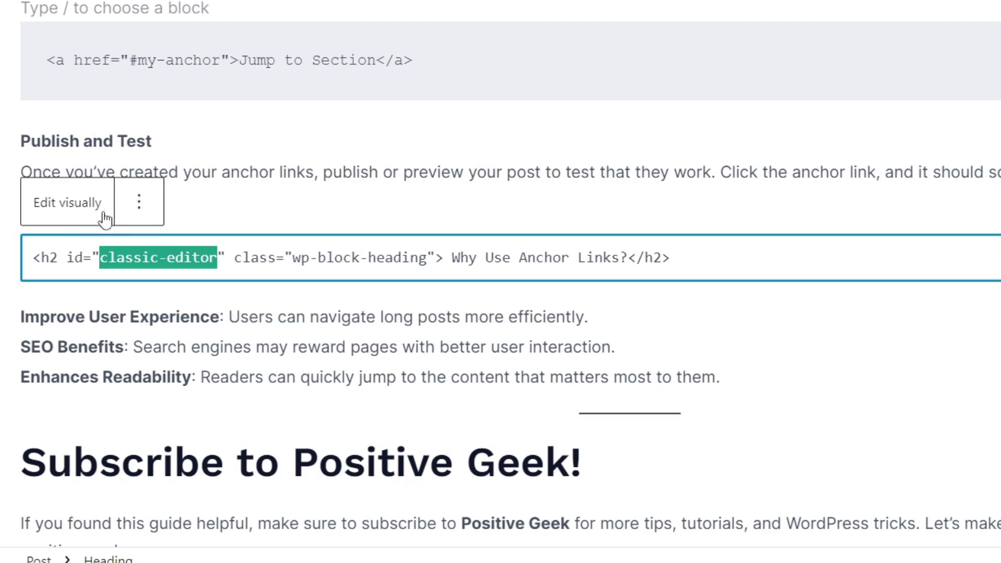
pyautogui.click(81, 215)
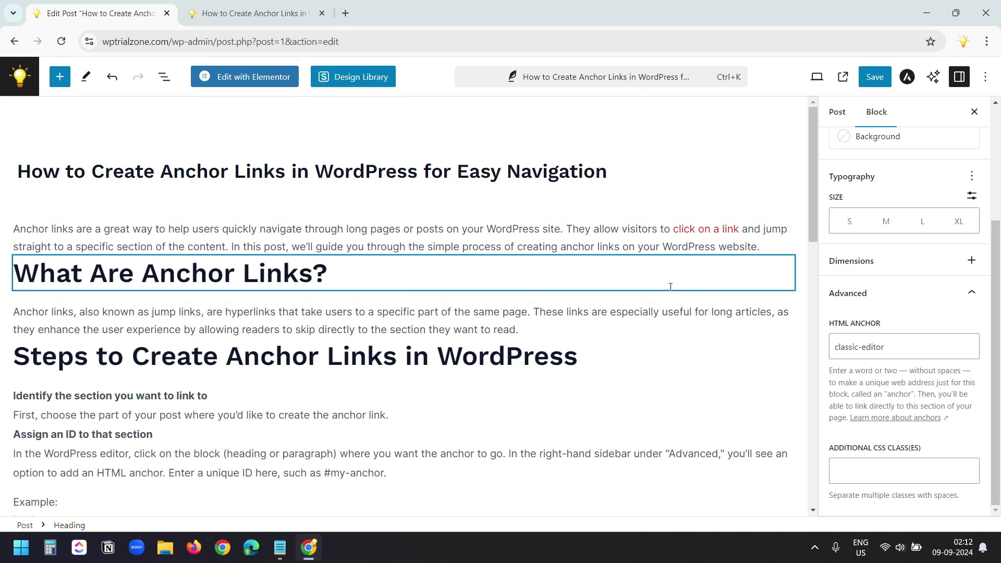
# Link the intro words 'WordPress website' to #classic-editor and save the post.
pyautogui.moveTo(663, 247); pyautogui.dragTo(758, 246)
pyautogui.click(268, 197)
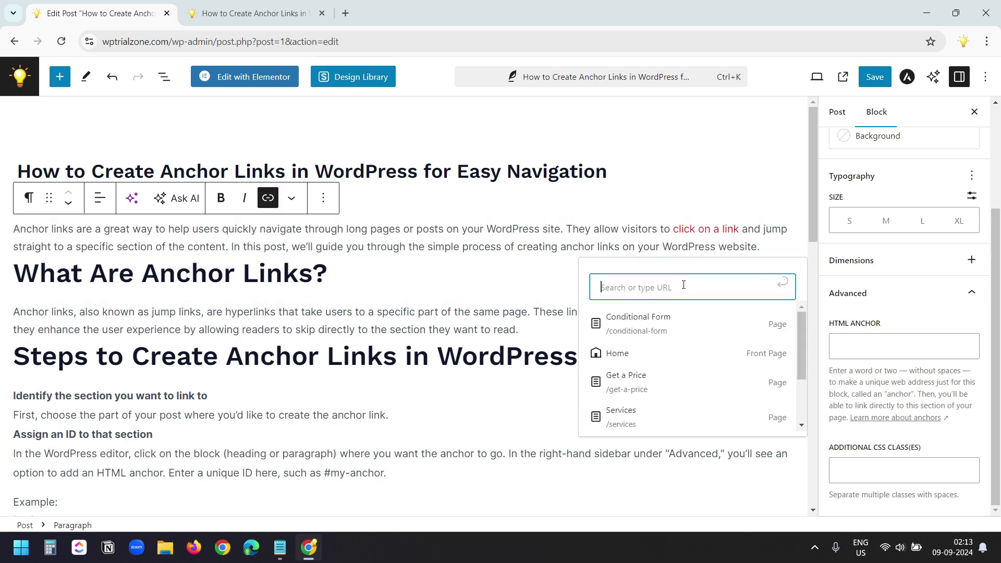
pyautogui.write('#')
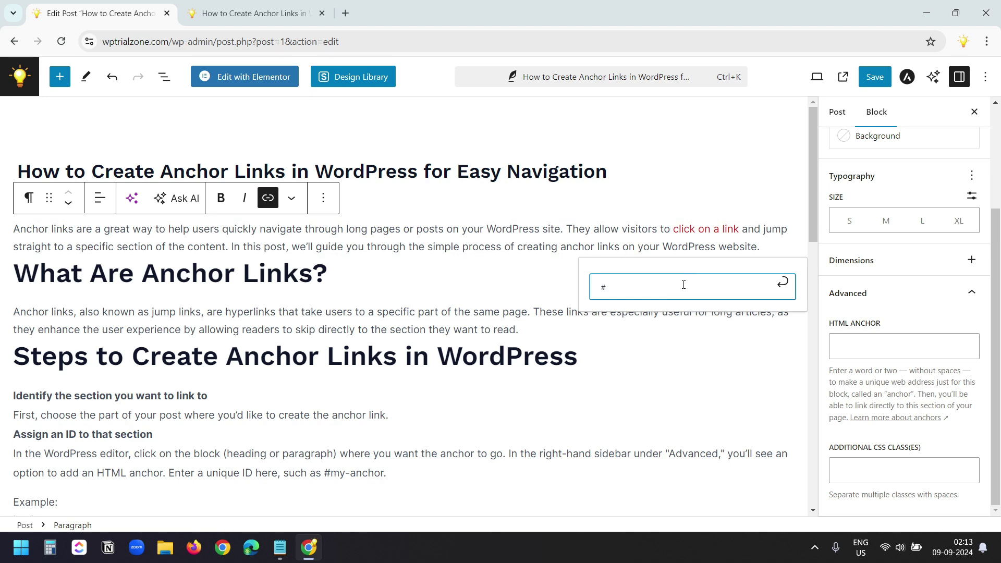
pyautogui.hotkey('ctrl', 'v')
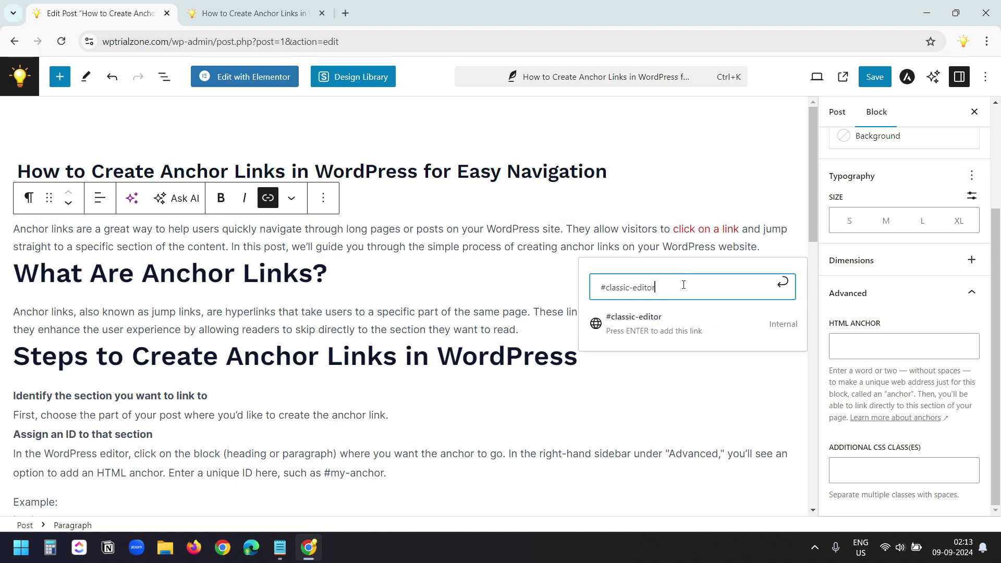
pyautogui.click(783, 286)
pyautogui.click(874, 77)
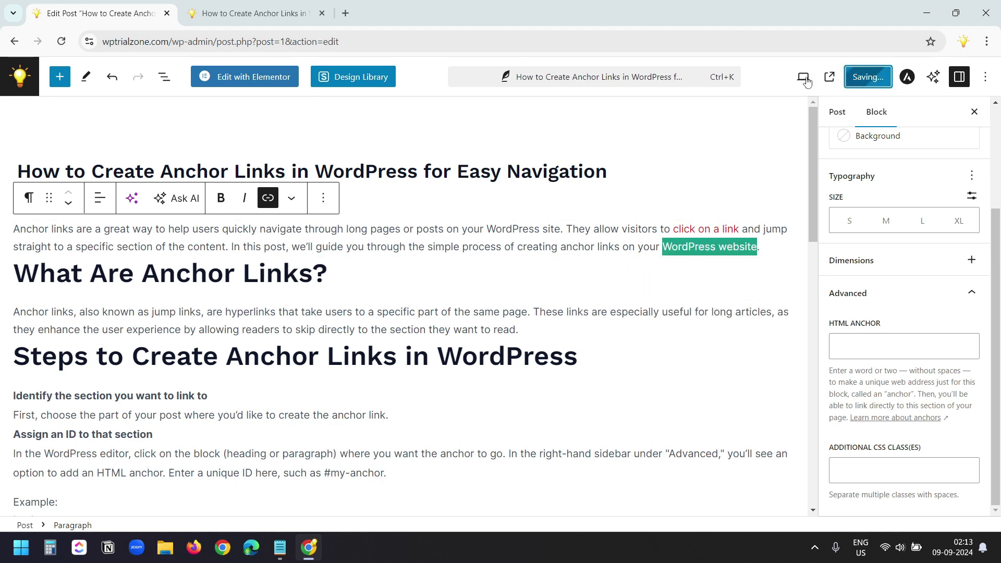
# On the live post, confirm the link jumps to 'Why Use Anchor Links?', then return to the editor.
pyautogui.click(255, 13)
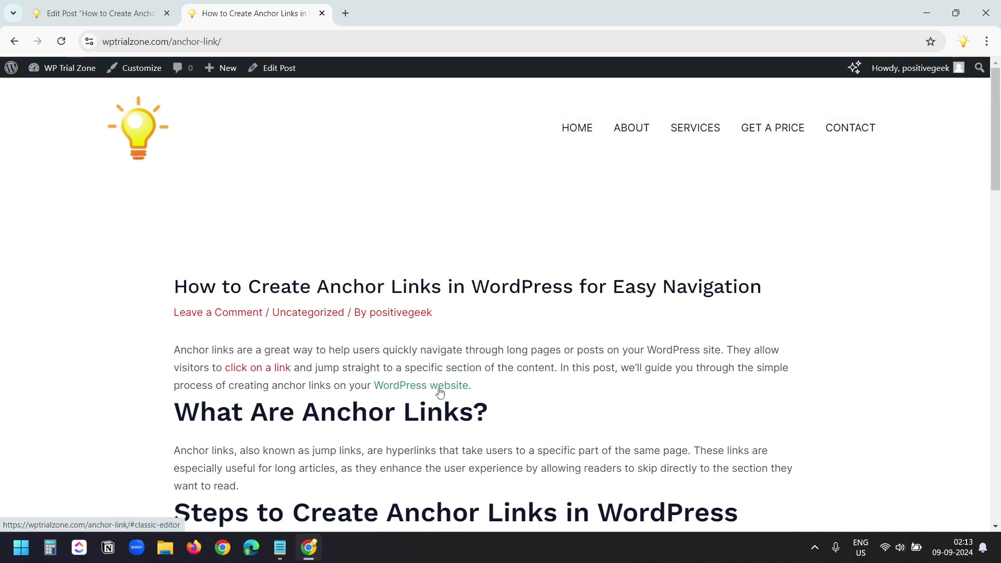
pyautogui.click(440, 391)
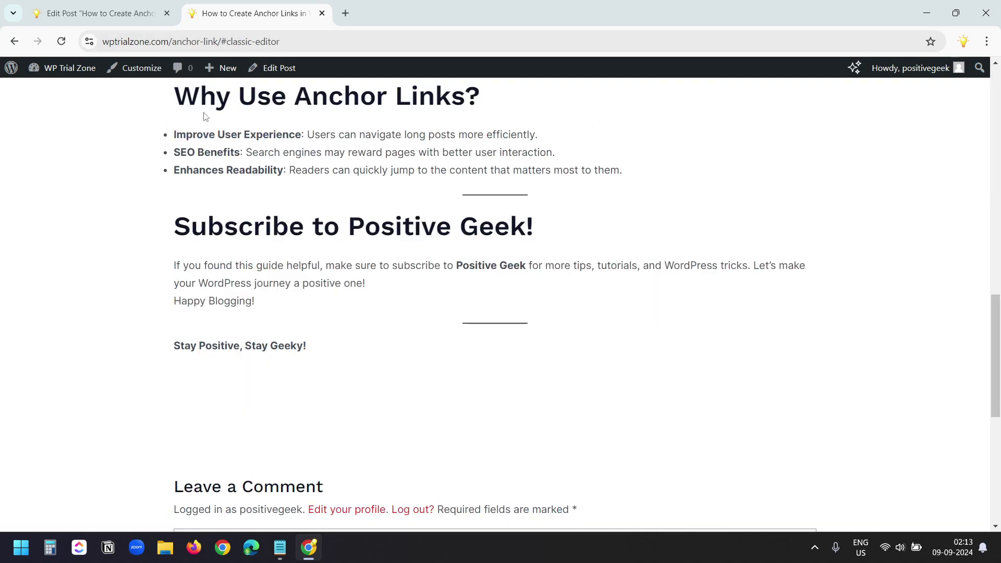
pyautogui.moveTo(184, 102); pyautogui.dragTo(491, 106)
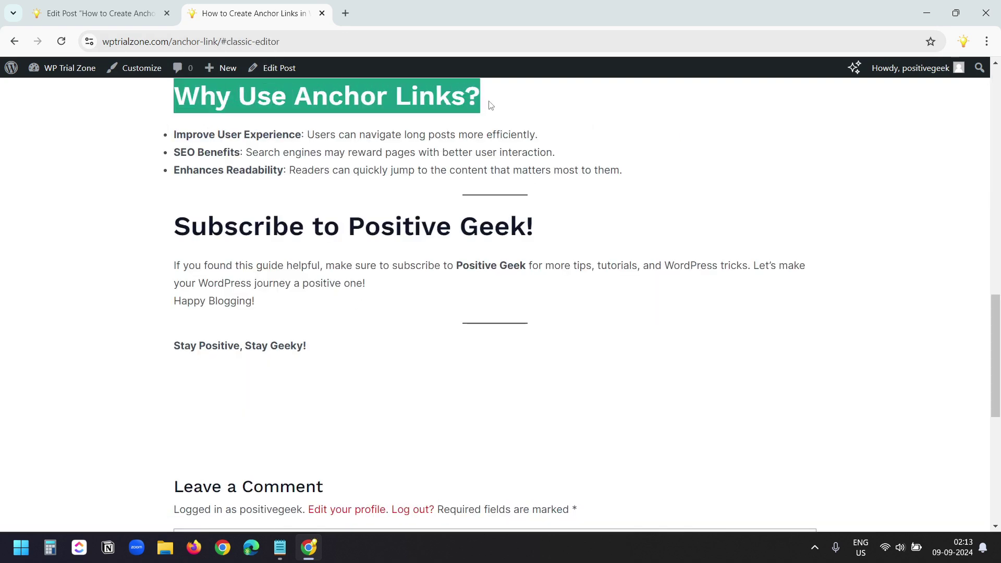
pyautogui.hotkey('ctrl', 'Tab')
pyautogui.scroll(-15, 446, 376)
# Switch the 'Why Use Anchor Links?' heading to Edit as HTML to confirm id="classic-editor".
pyautogui.click(434, 374)
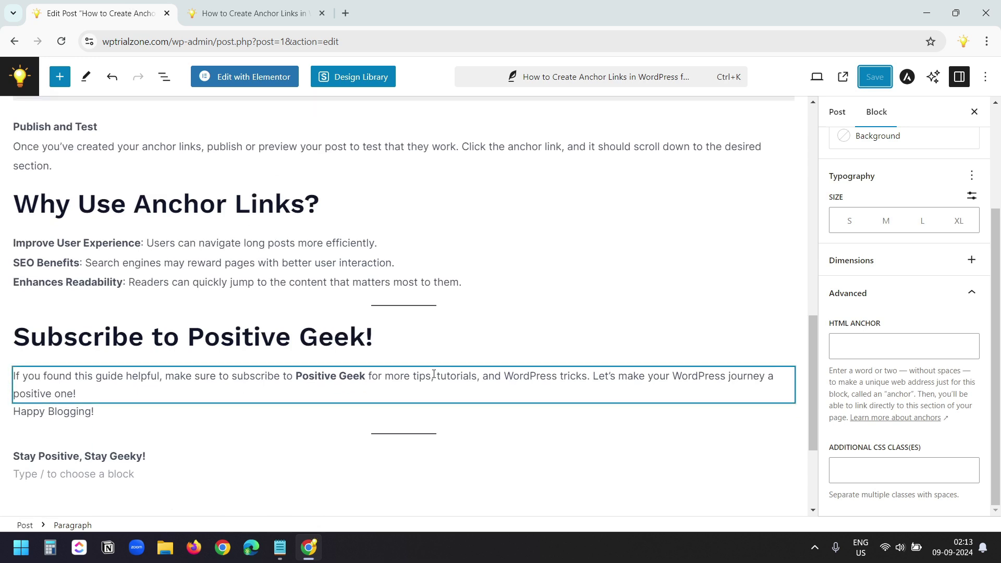
pyautogui.scroll(1, 434, 375)
pyautogui.click(302, 268)
pyautogui.click(370, 228)
pyautogui.scroll(-1, 422, 428)
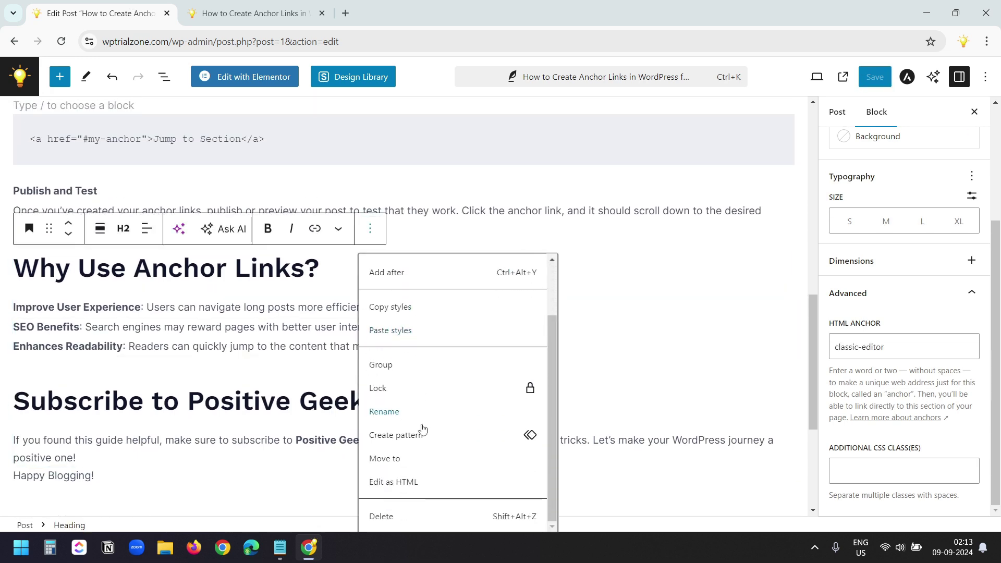
pyautogui.click(422, 482)
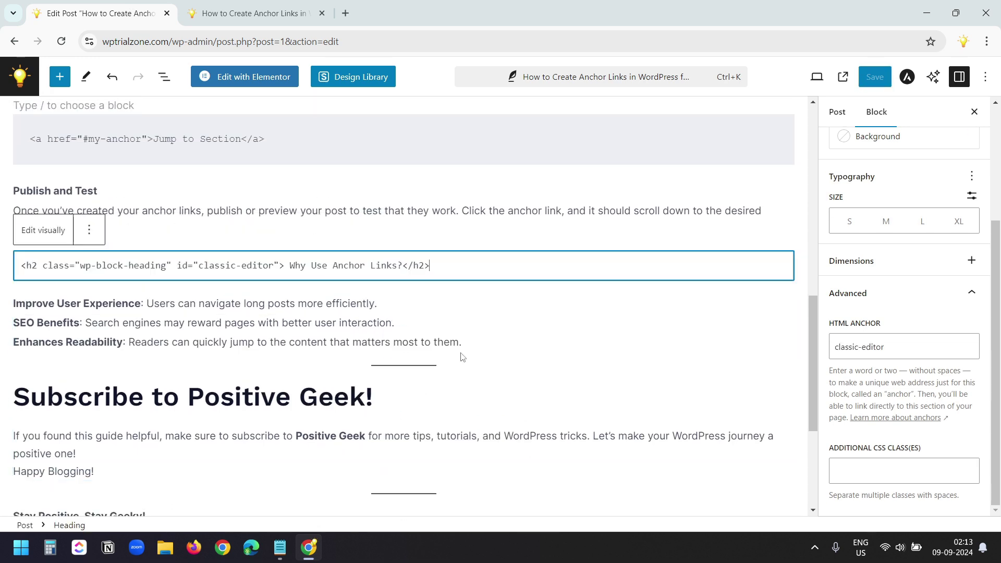